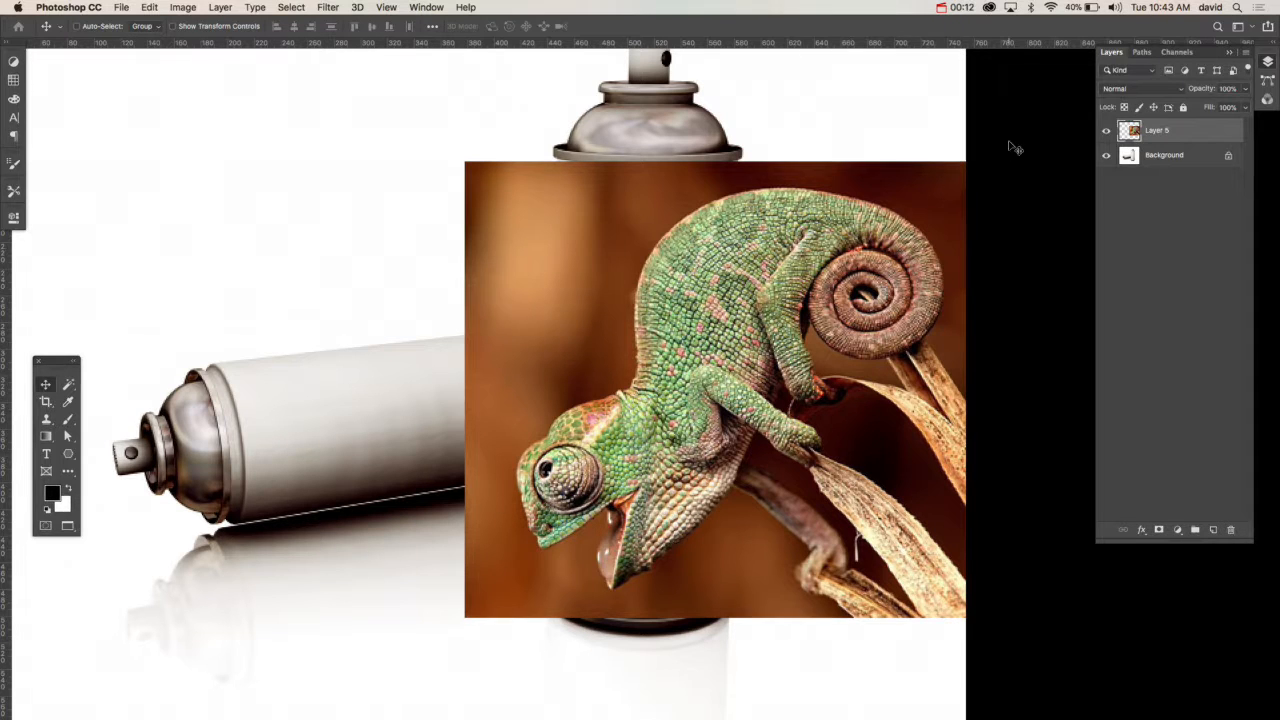
- Lower Layer 5's opacity to 51% and position the chameleon image over the upright spray can
{"action": "left_click_drag", "start_coordinate": [1196, 89], "coordinate": [1175, 91]}
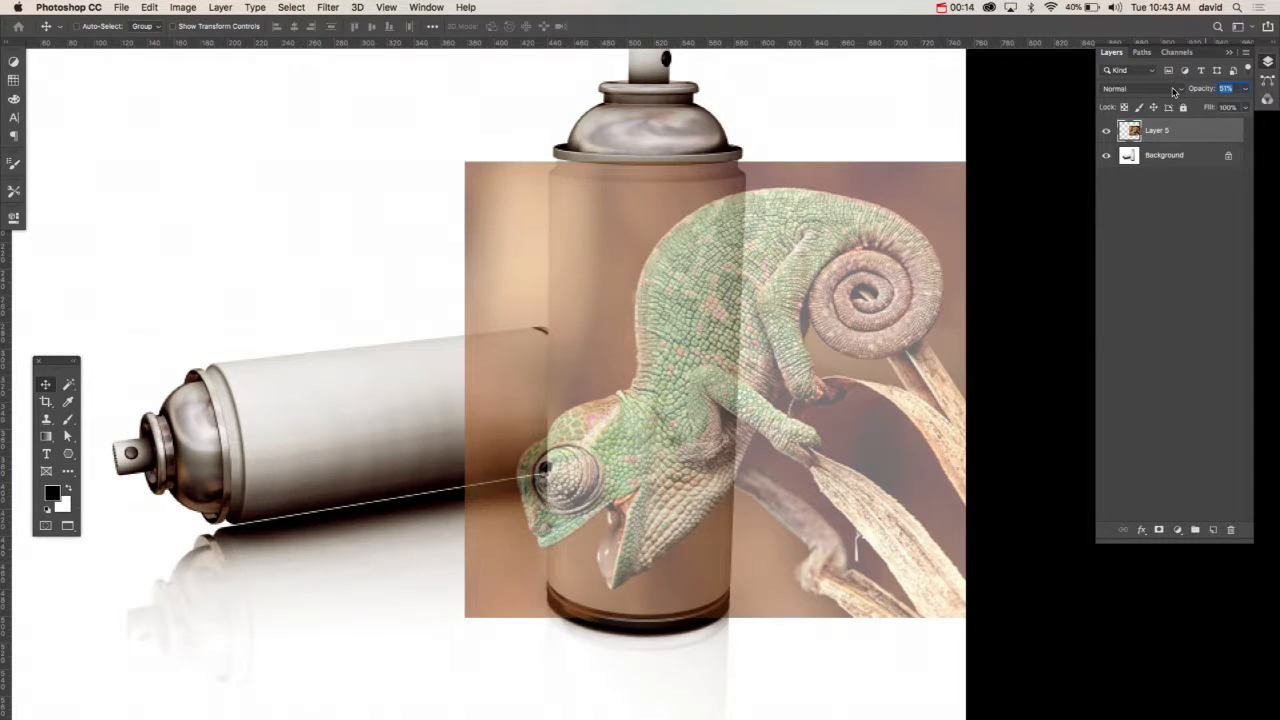
{"action": "mouse_move", "coordinate": [858, 380]}
{"action": "left_mouse_down"}
{"action": "mouse_move", "coordinate": [632, 385]}
{"action": "mouse_move", "coordinate": [843, 378]}
{"action": "left_mouse_up"}
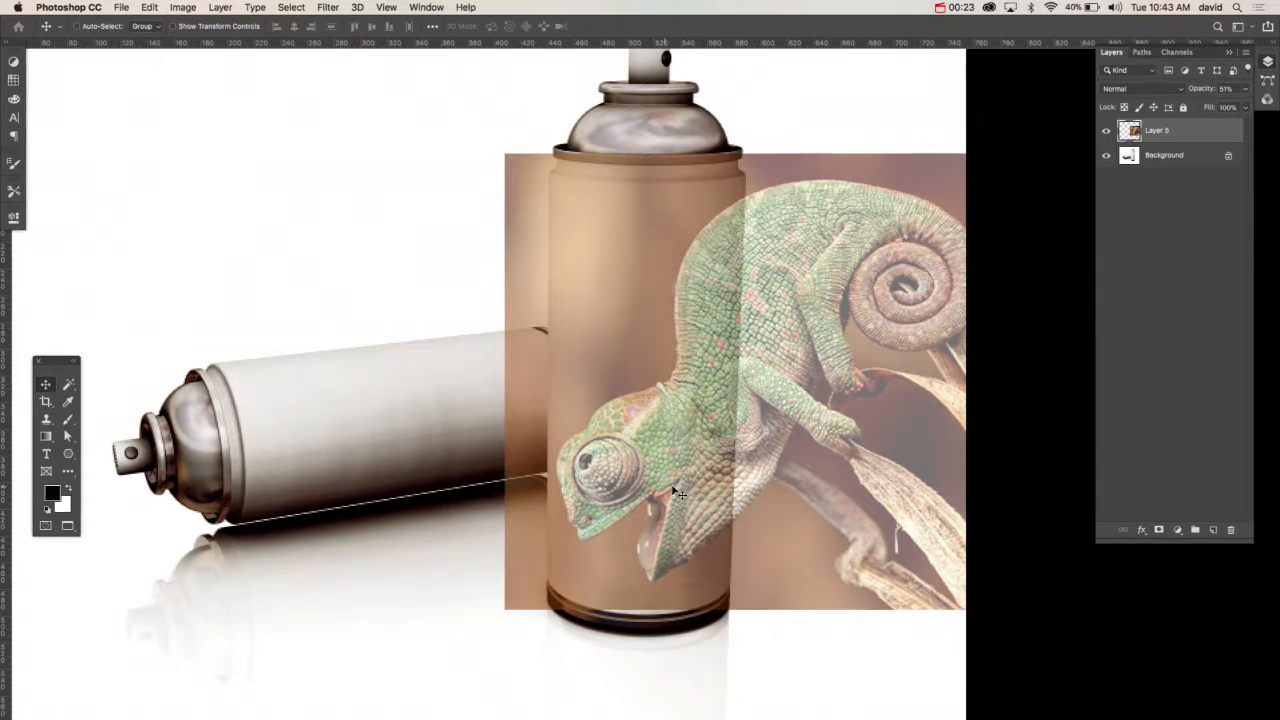
{"action": "left_click_drag", "start_coordinate": [677, 492], "coordinate": [712, 496]}
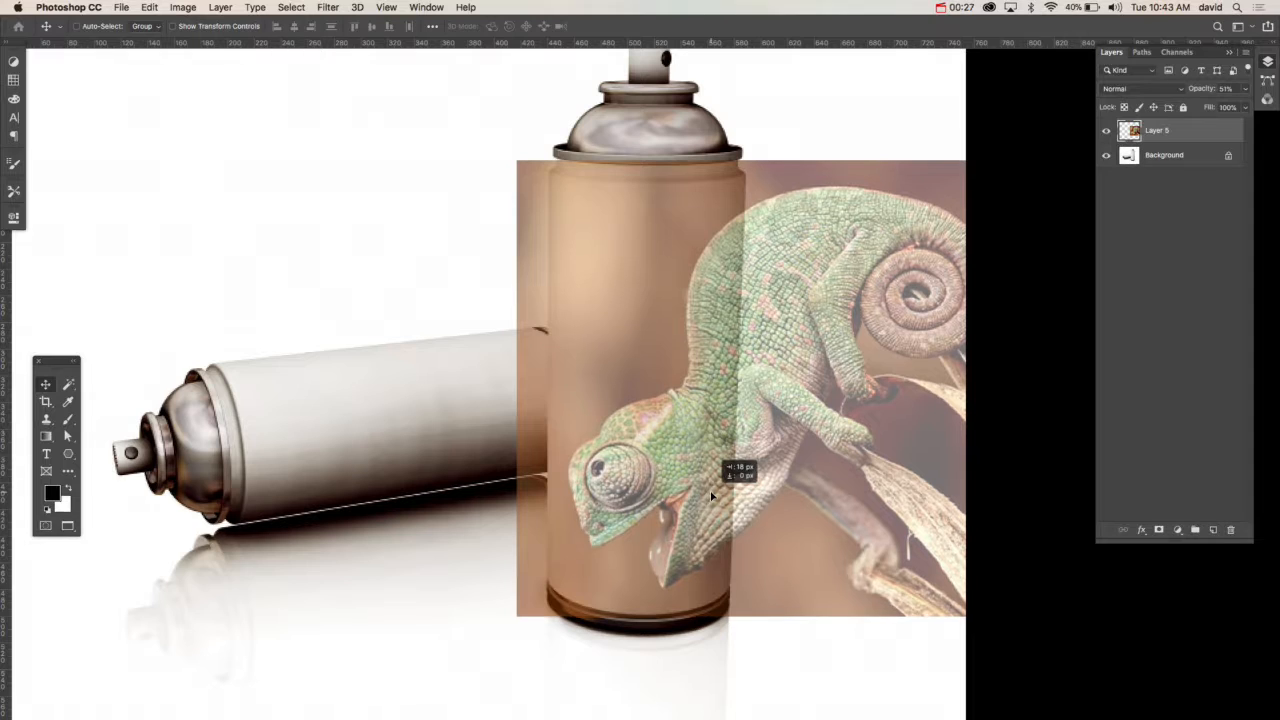
{"action": "key", "text": "super+t"}
{"action": "key", "text": "Return"}
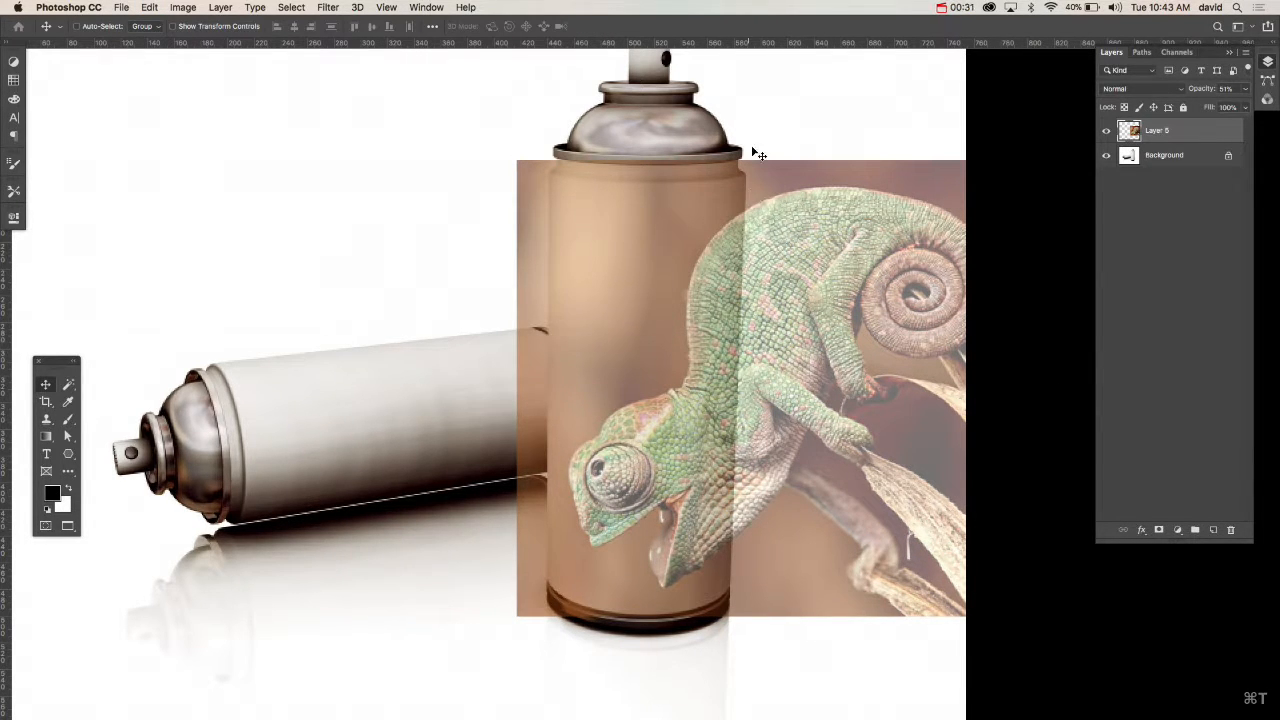
- Show the guides and add two vertical guides, one just outside each side of the upright can
{"action": "key", "text": "super+semicolon"}
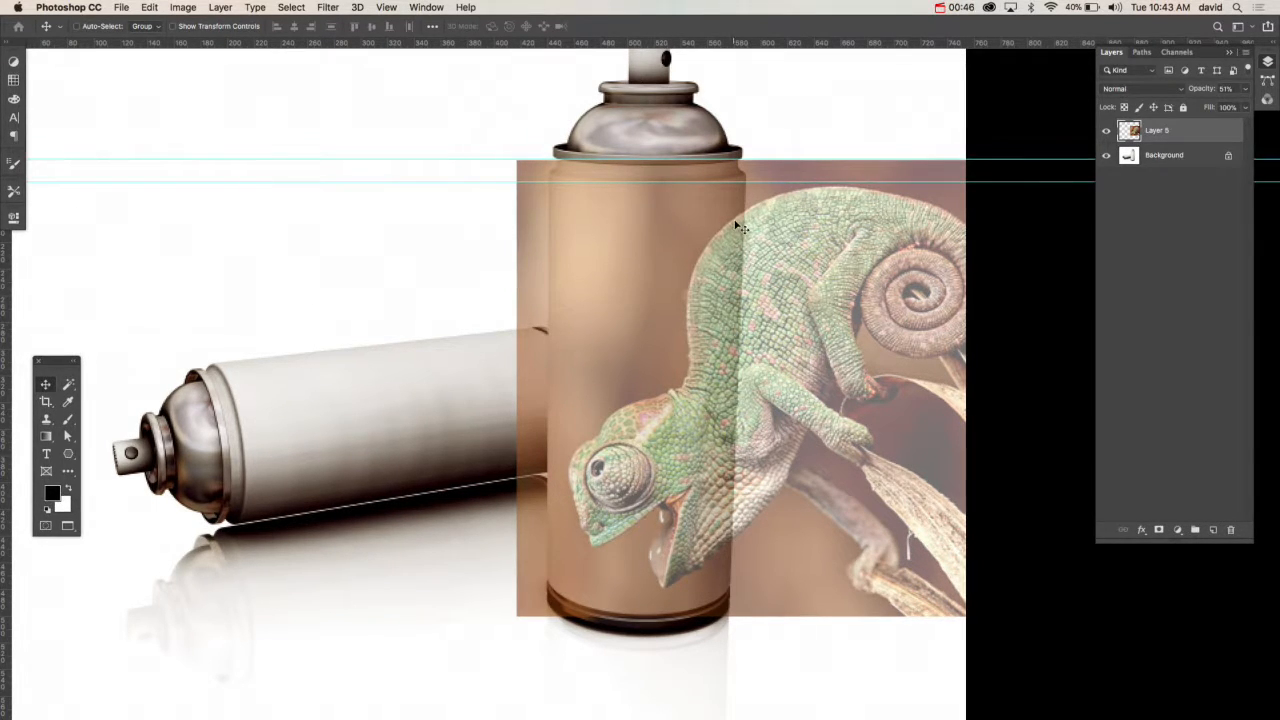
{"action": "left_click_drag", "start_coordinate": [5, 250], "coordinate": [528, 307]}
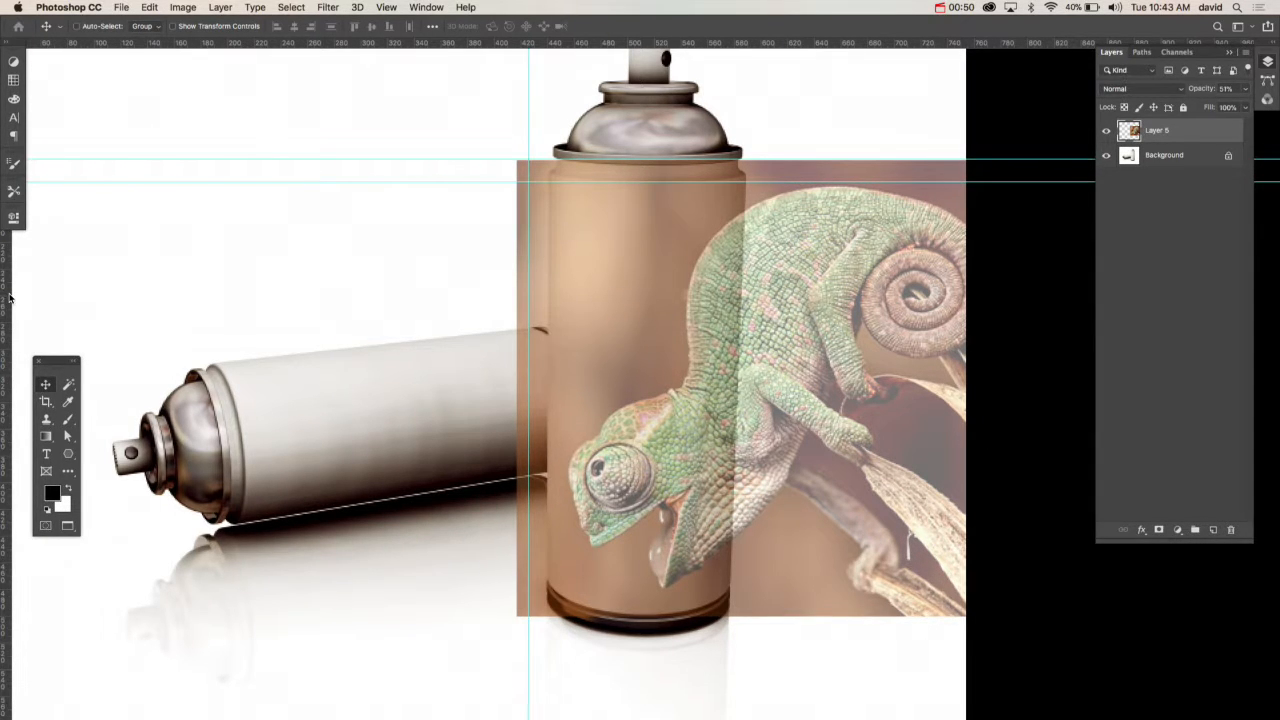
{"action": "left_click_drag", "start_coordinate": [10, 297], "coordinate": [759, 302]}
{"action": "key", "text": "m"}
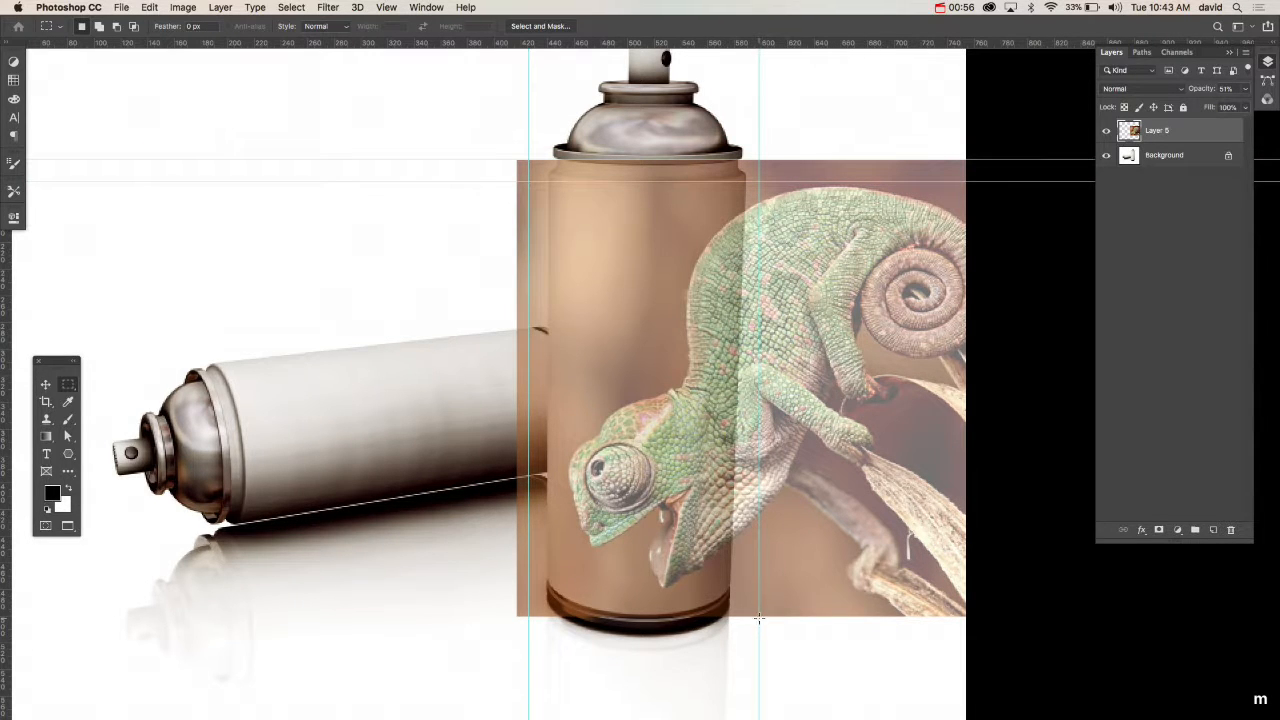
{"action": "left_click_drag", "start_coordinate": [584, 497], "coordinate": [530, 181]}
{"action": "key", "text": "super+d"}
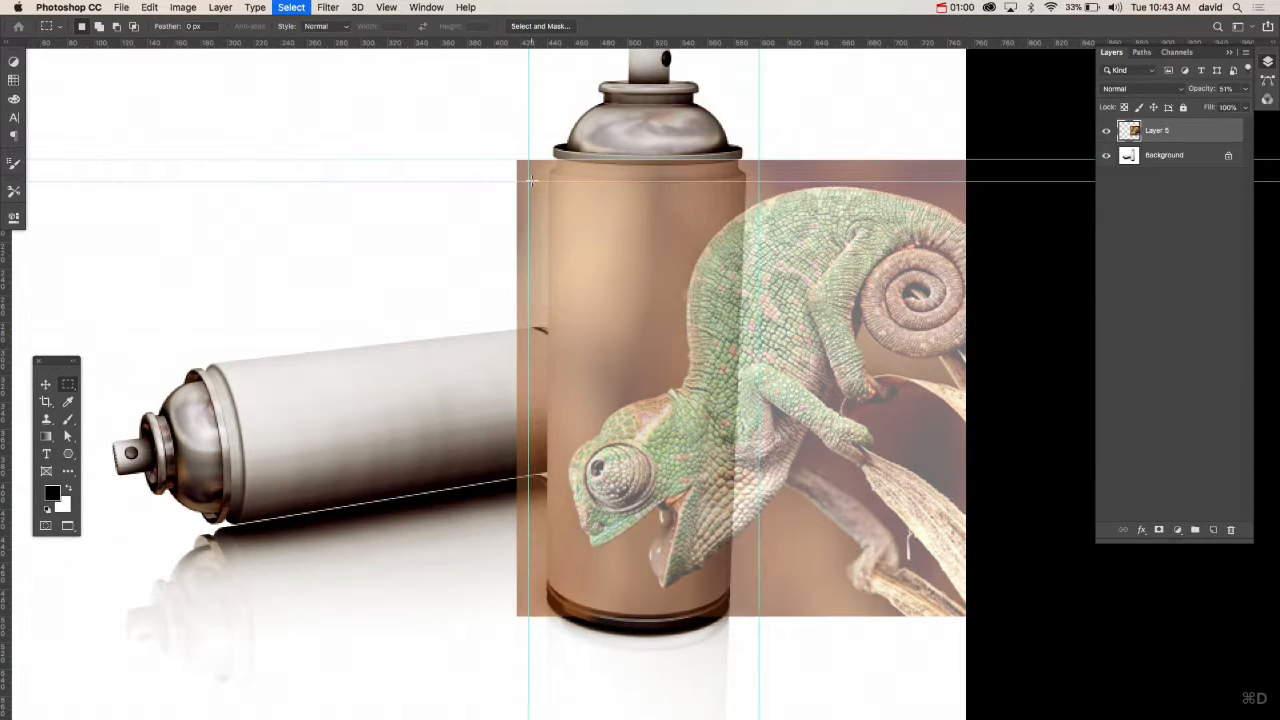
- Turn on snapping for the document
{"action": "left_click", "coordinate": [387, 7]}
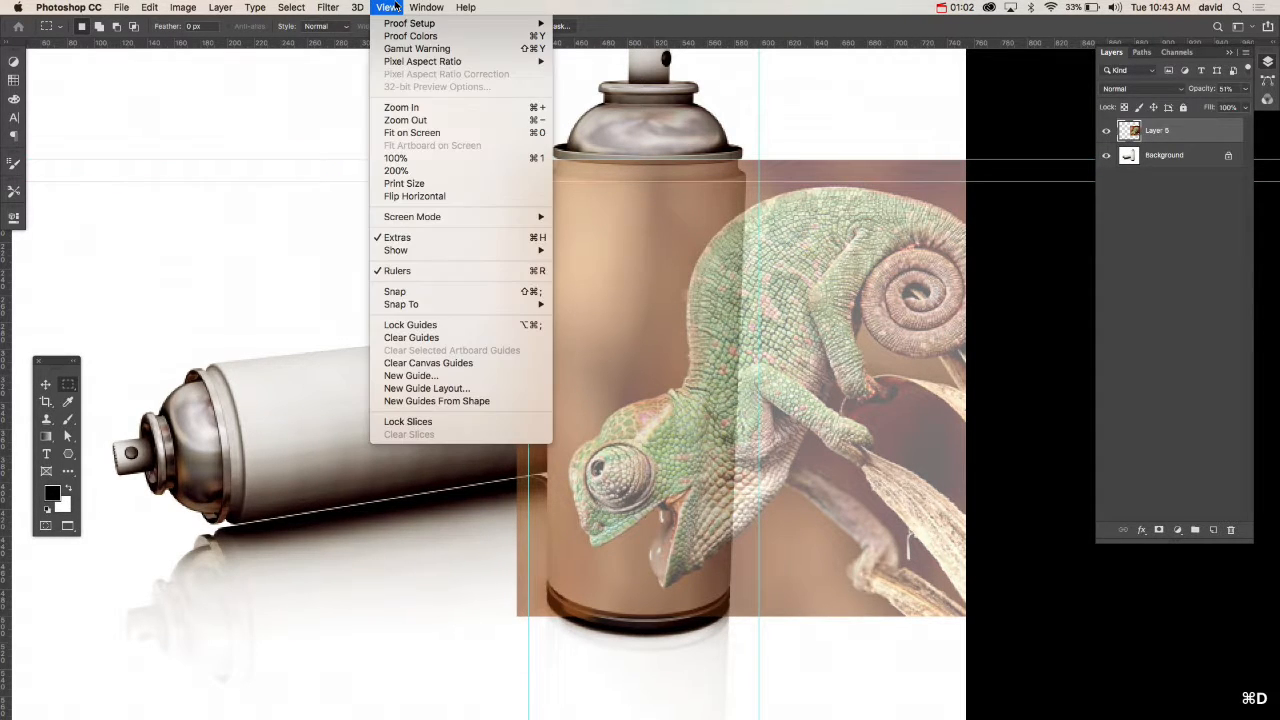
{"action": "left_click", "coordinate": [400, 291]}
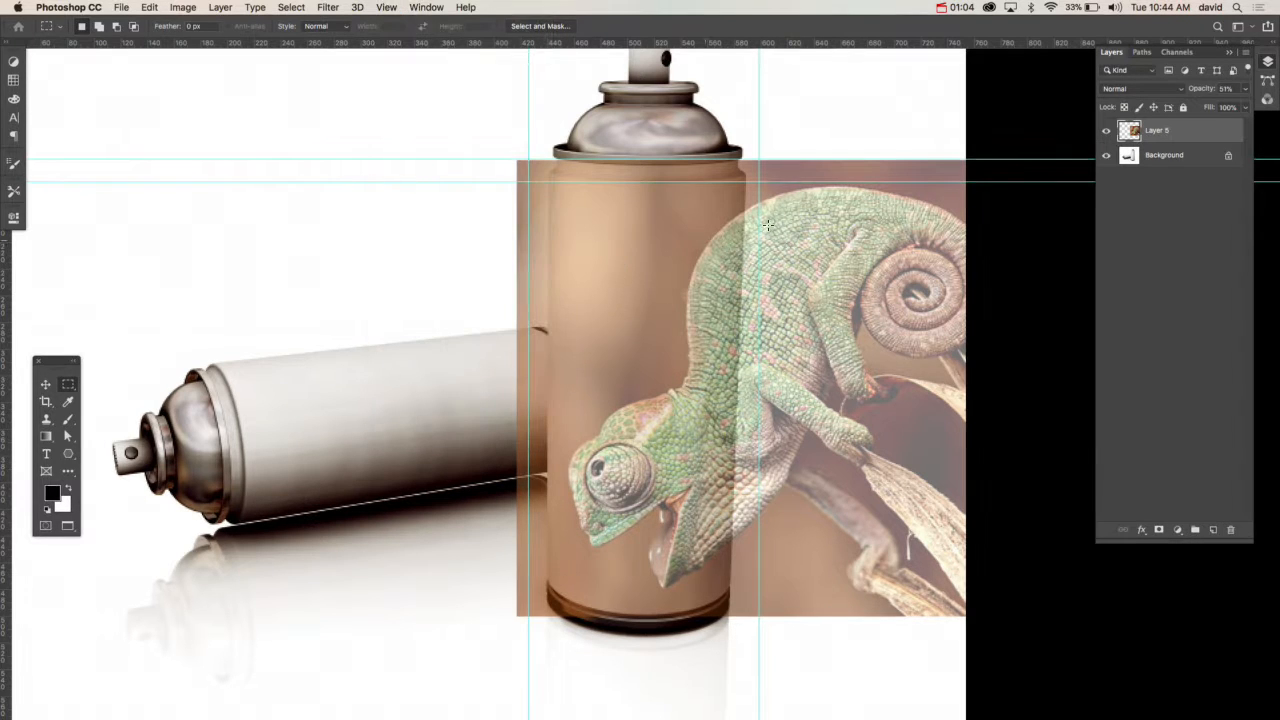
{"action": "left_click_drag", "start_coordinate": [748, 201], "coordinate": [748, 284]}
{"action": "left_click_drag", "start_coordinate": [760, 620], "coordinate": [616, 340]}
{"action": "key", "text": "super+d"}
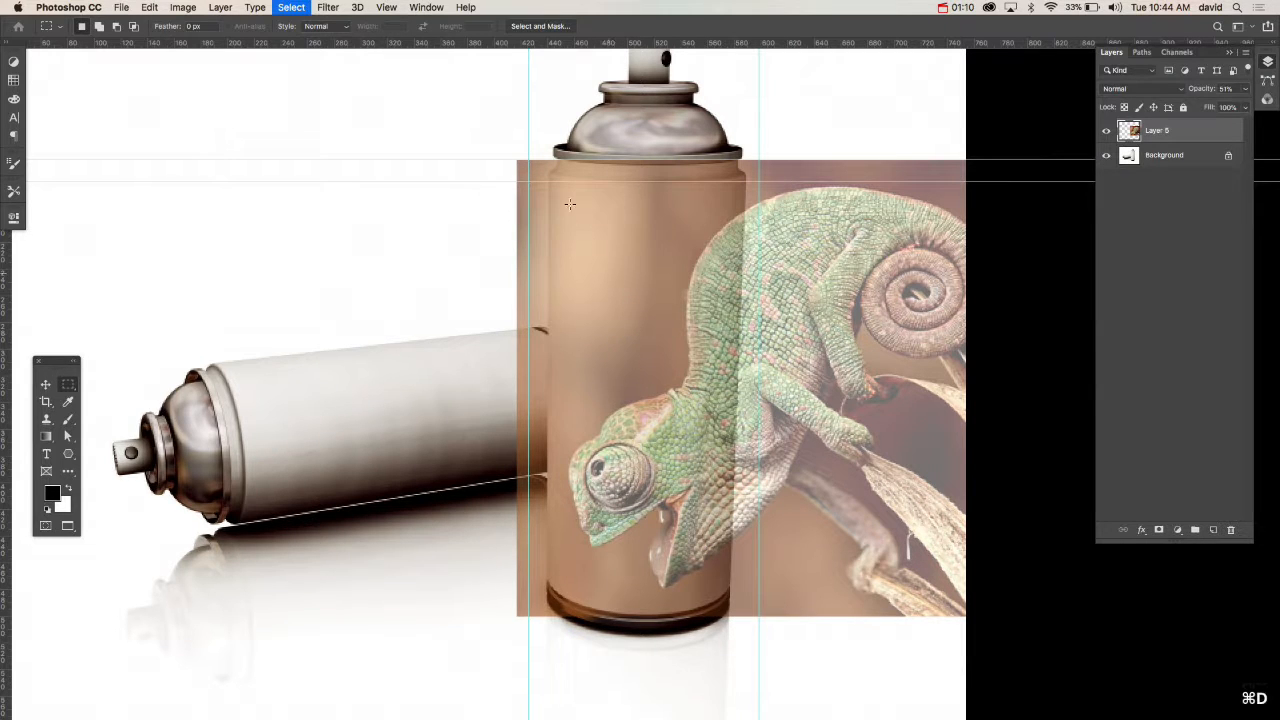
- Set snapping to include the guides
{"action": "left_click", "coordinate": [386, 7]}
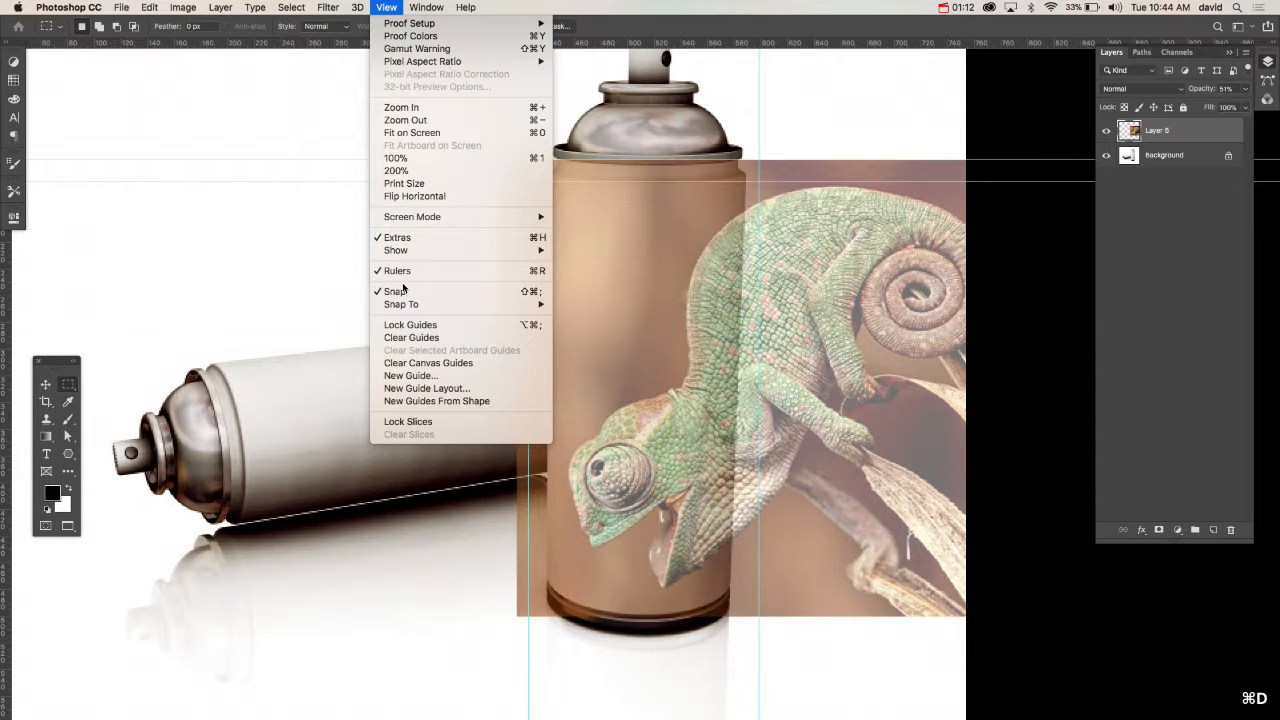
{"action": "mouse_move", "coordinate": [405, 304]}
{"action": "left_click", "coordinate": [580, 328]}
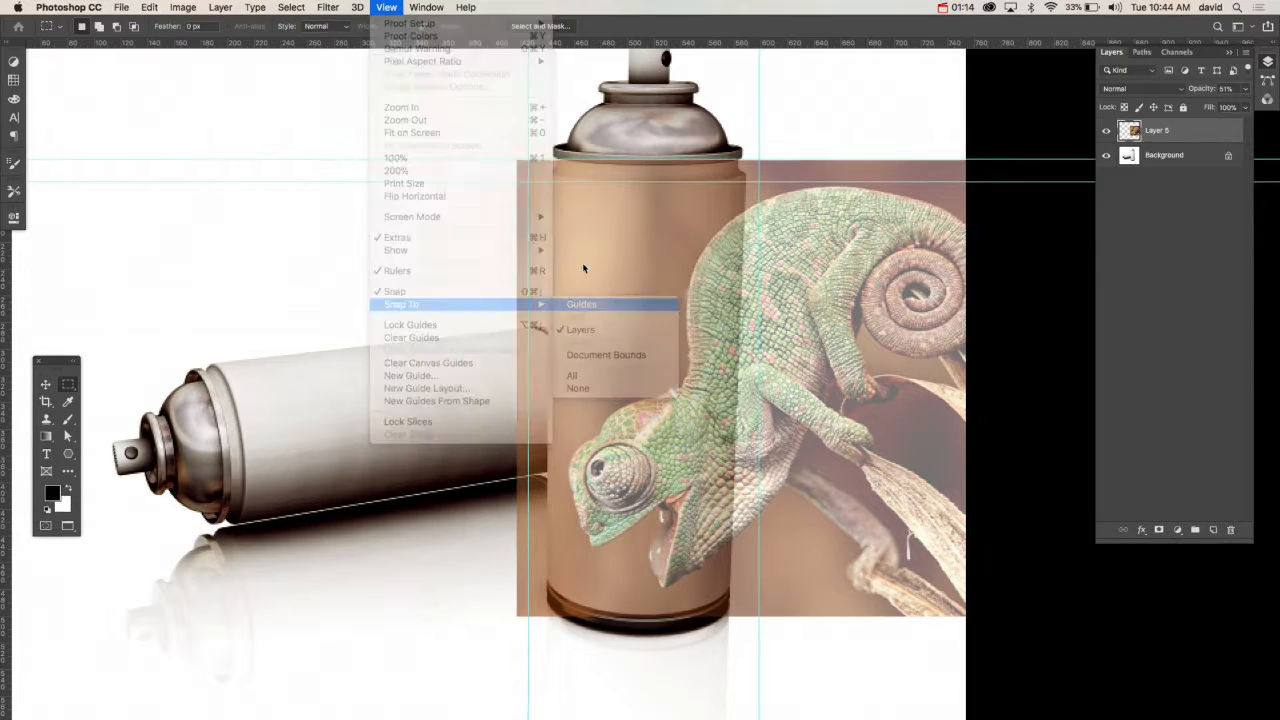
- From Layer 5, copy the image area below the lower horizontal guide and the strip between both horizontal guides to separate new layers
{"action": "left_click_drag", "start_coordinate": [529, 182], "coordinate": [758, 638]}
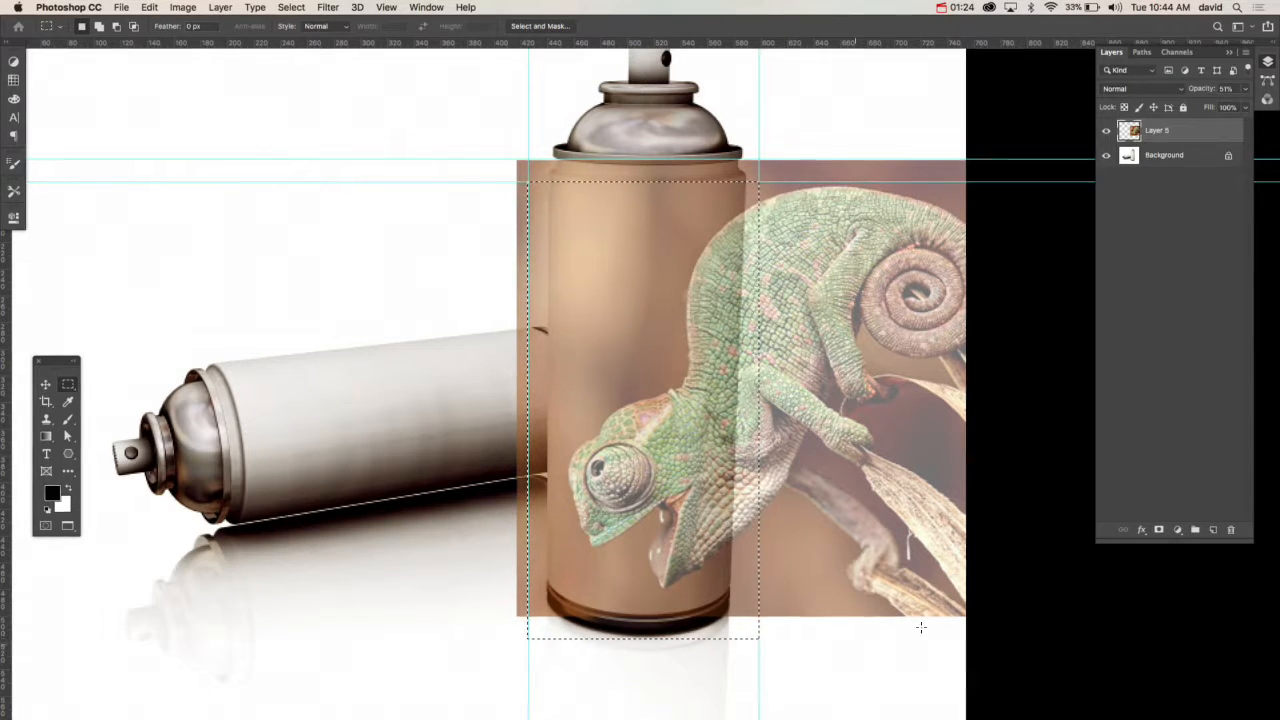
{"action": "key", "text": "super+j"}
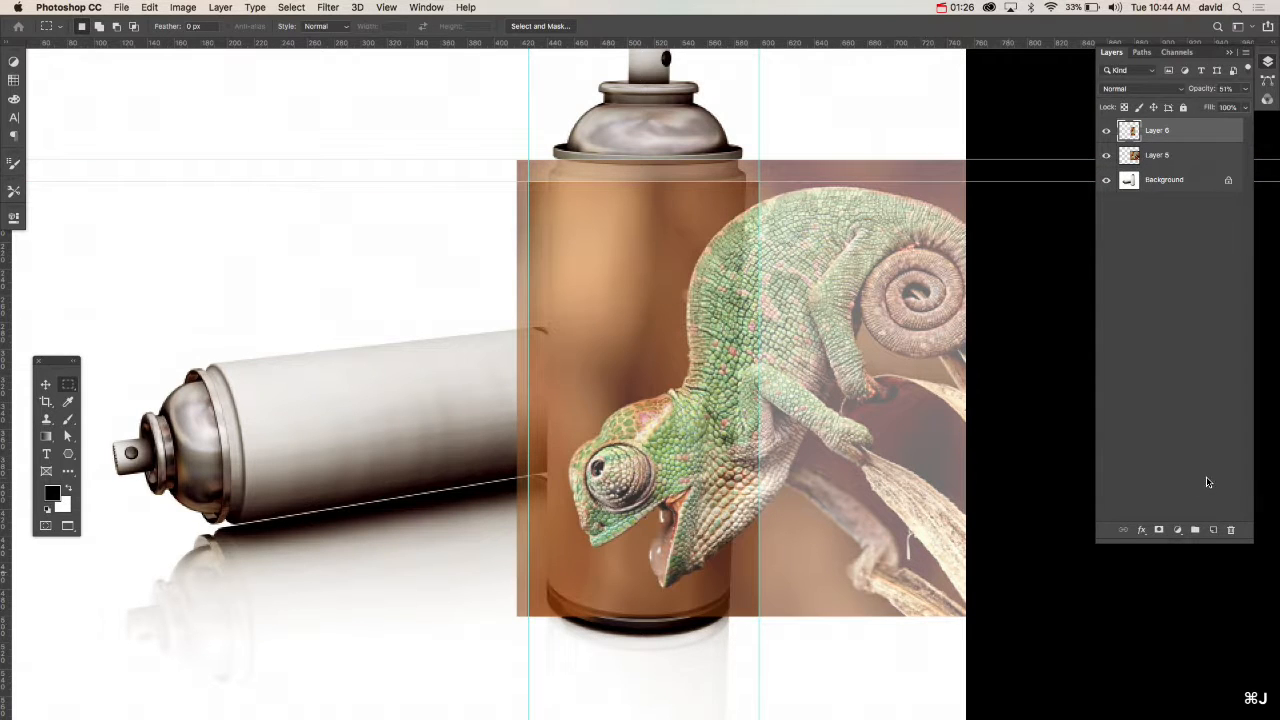
{"action": "left_click", "coordinate": [1158, 160]}
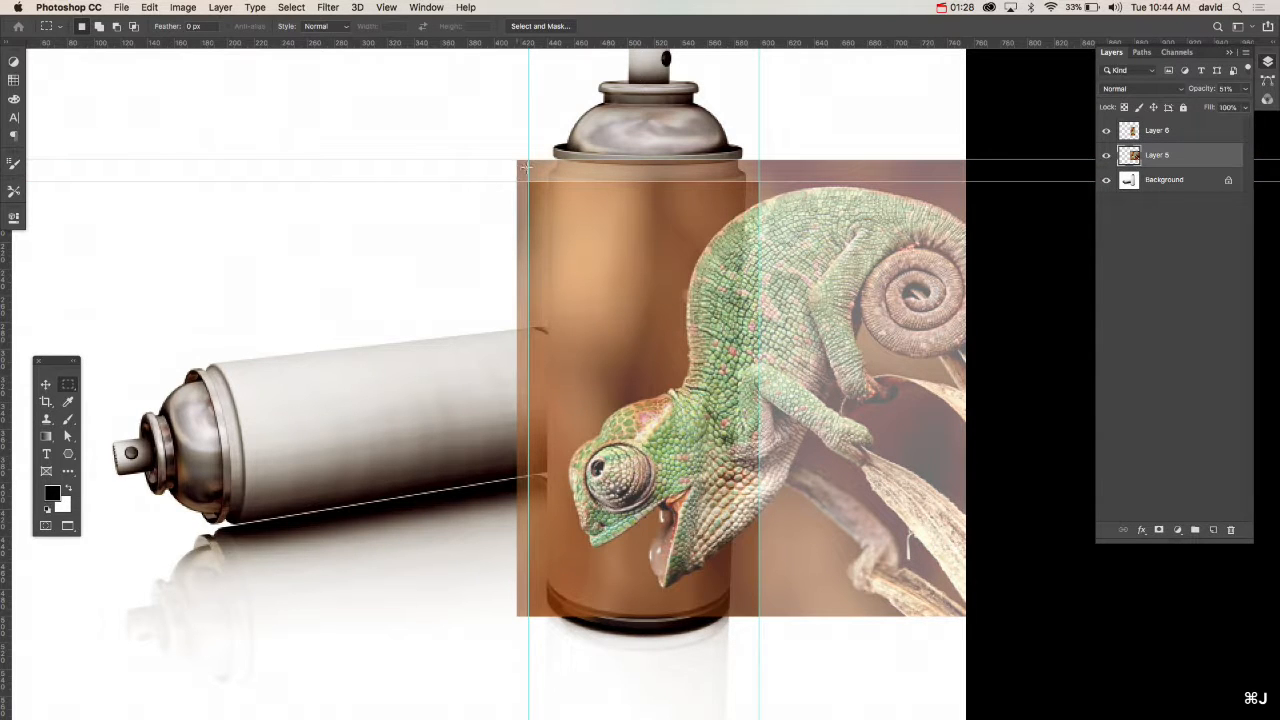
{"action": "left_click_drag", "start_coordinate": [527, 162], "coordinate": [760, 182]}
{"action": "key", "text": "super+j"}
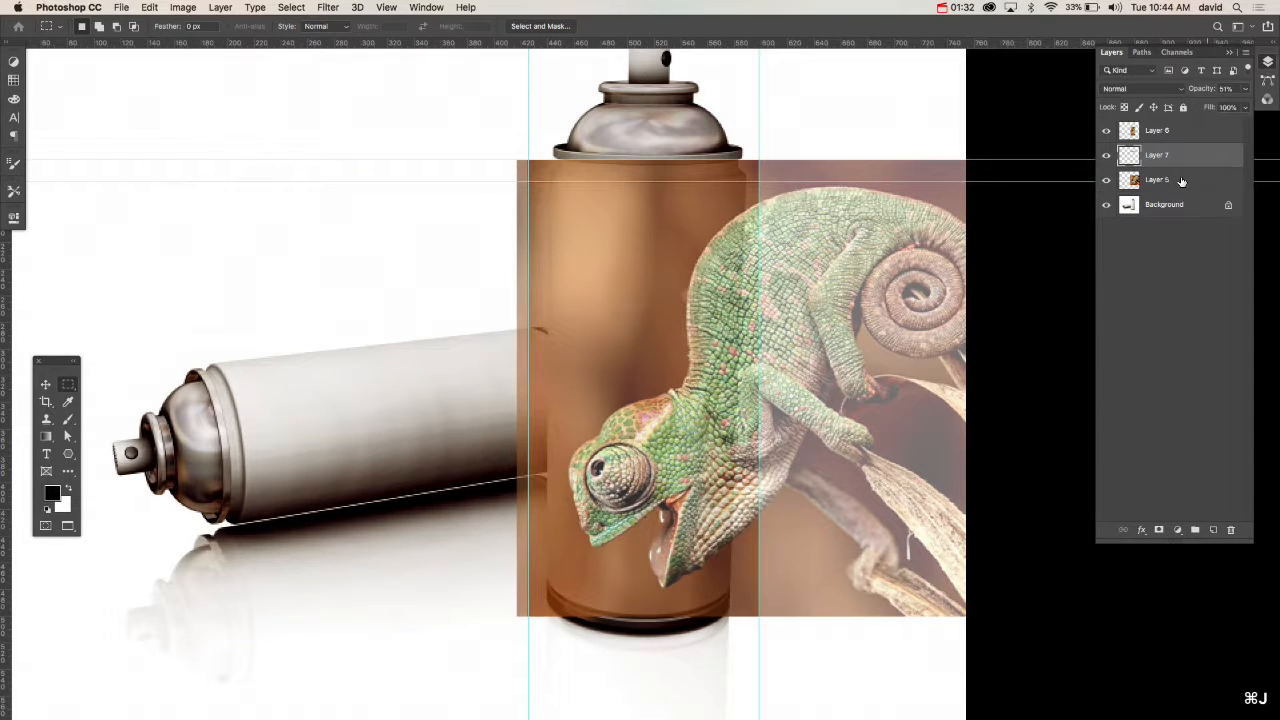
- Hide Layer 5 and Layer 7, keep Layer 6 visible over the can, and select Layer 6 with the Move tool
{"action": "left_click", "coordinate": [1114, 180]}
{"action": "left_click", "coordinate": [1107, 181]}
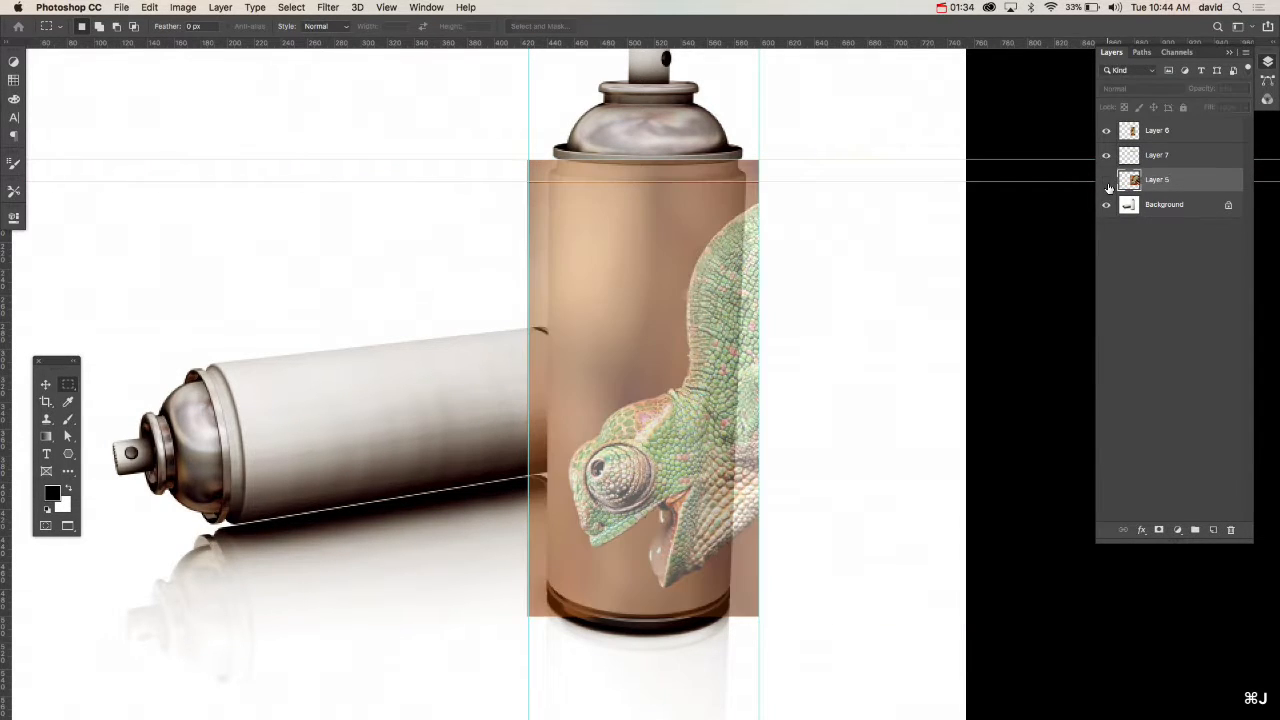
{"action": "left_click", "coordinate": [1108, 132]}
{"action": "left_click", "coordinate": [1108, 132]}
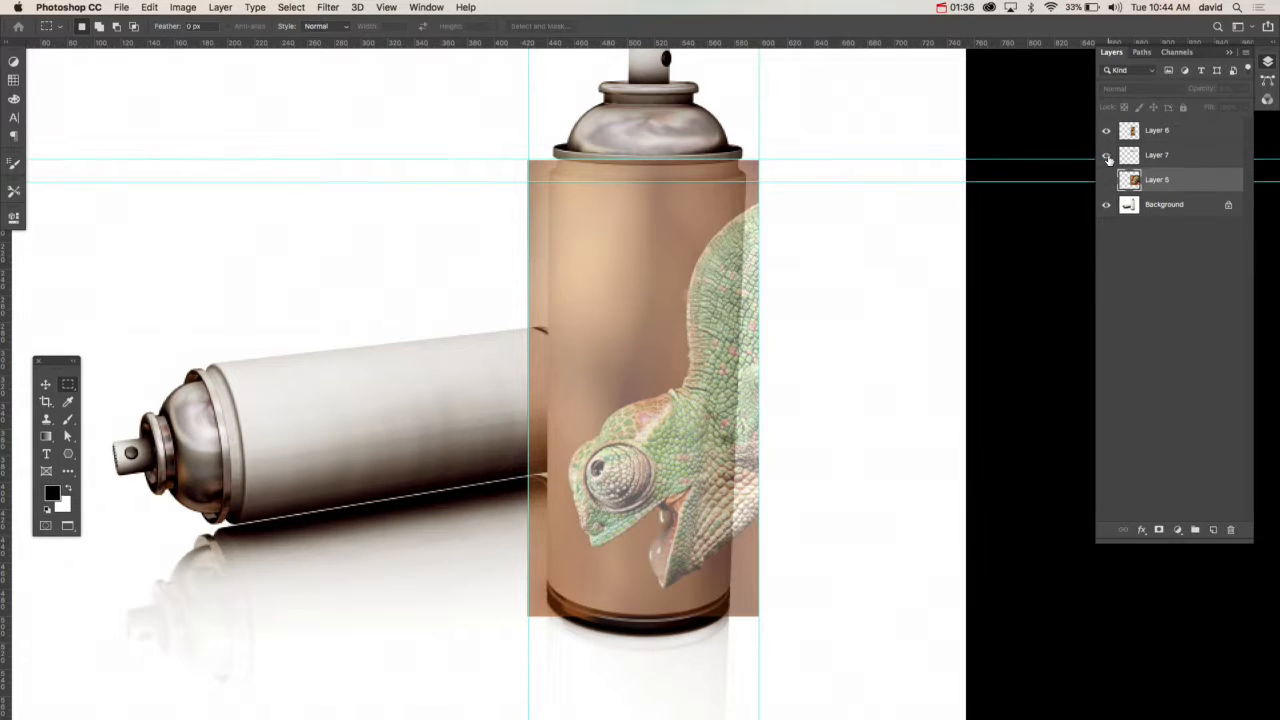
{"action": "left_click", "coordinate": [1107, 157]}
{"action": "left_click", "coordinate": [1107, 157]}
{"action": "left_click", "coordinate": [1107, 132]}
{"action": "left_click", "coordinate": [1107, 157]}
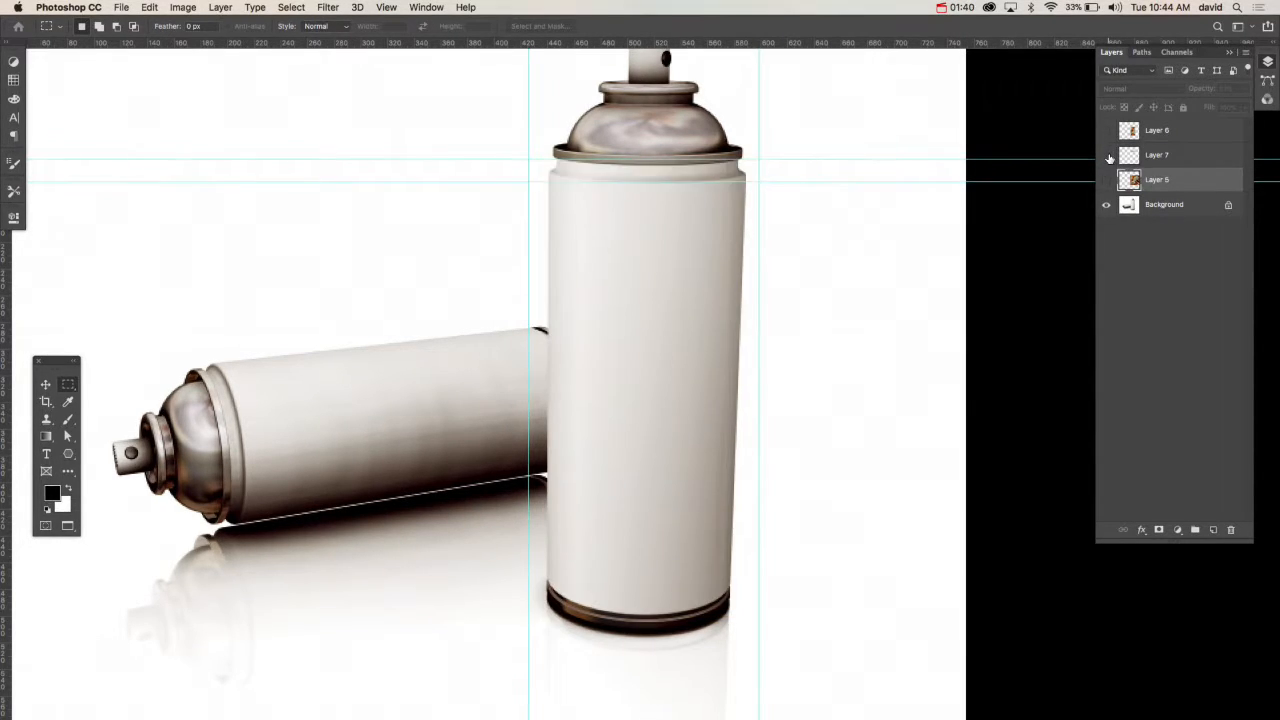
{"action": "left_click", "coordinate": [1107, 132]}
{"action": "left_click", "coordinate": [1133, 135]}
{"action": "key", "text": "v"}
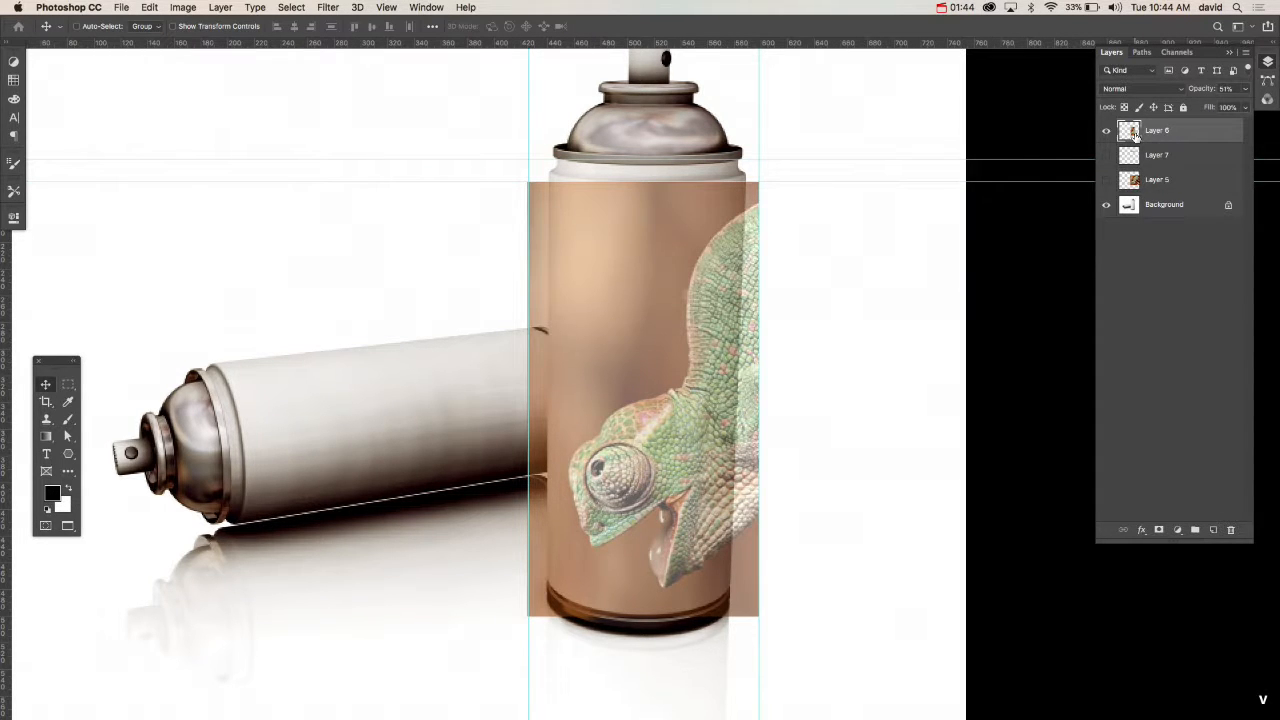
- Hide the guides, then start a Warp on Layer 6 and pull its two top corners to the upper edges of the can body
{"action": "key", "text": "super+semicolon"}
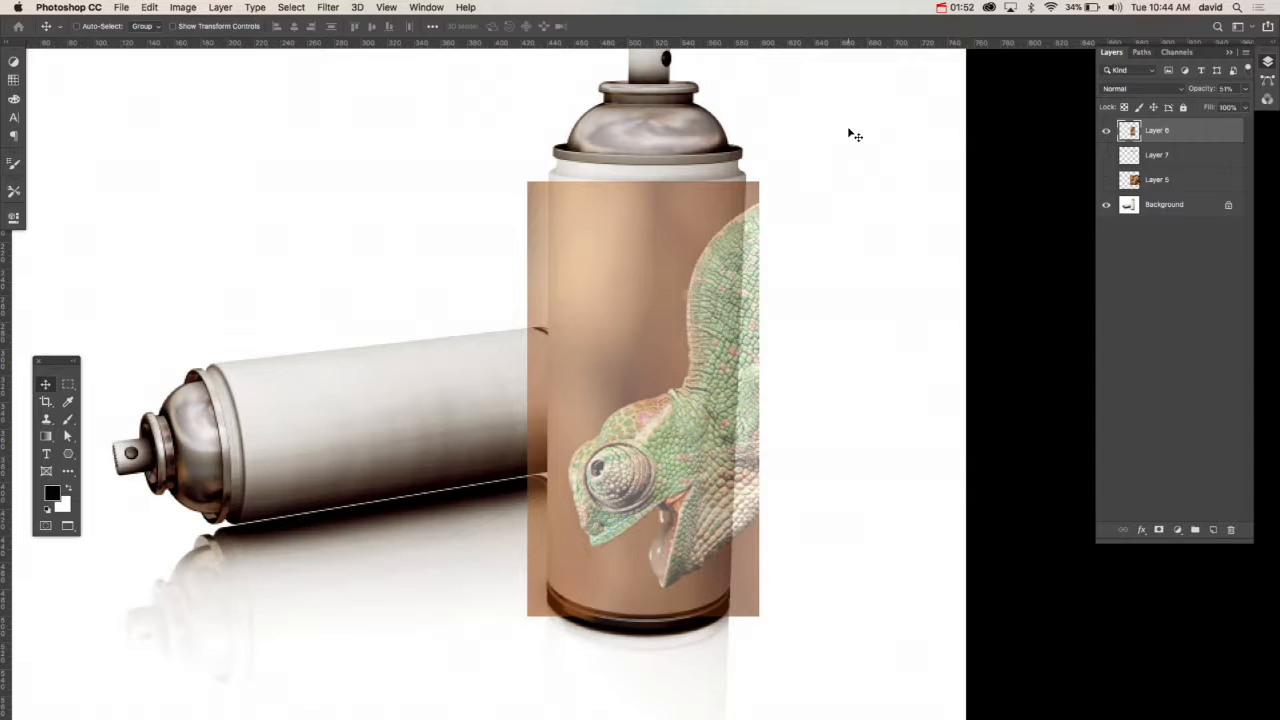
{"action": "key", "text": "super+equal"}
{"action": "key", "text": "super+equal"}
{"action": "left_click_drag", "start_coordinate": [798, 183], "coordinate": [753, 373]}
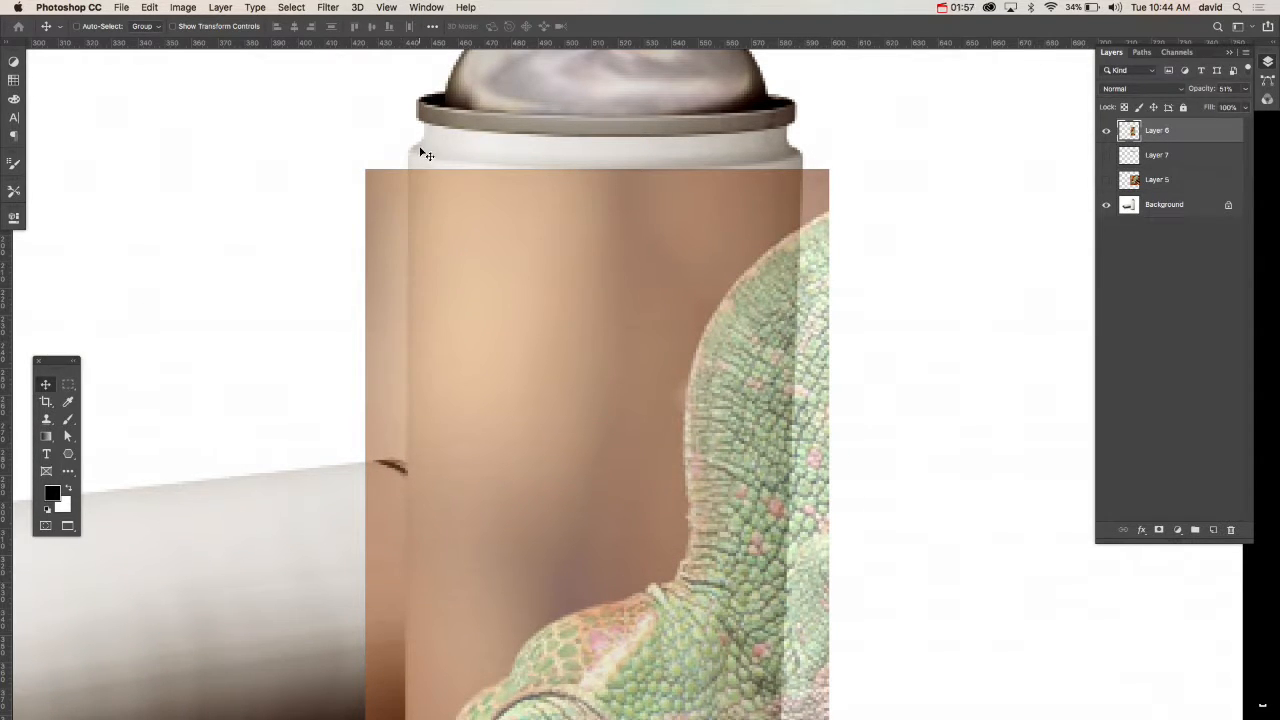
{"action": "key", "text": "super+t"}
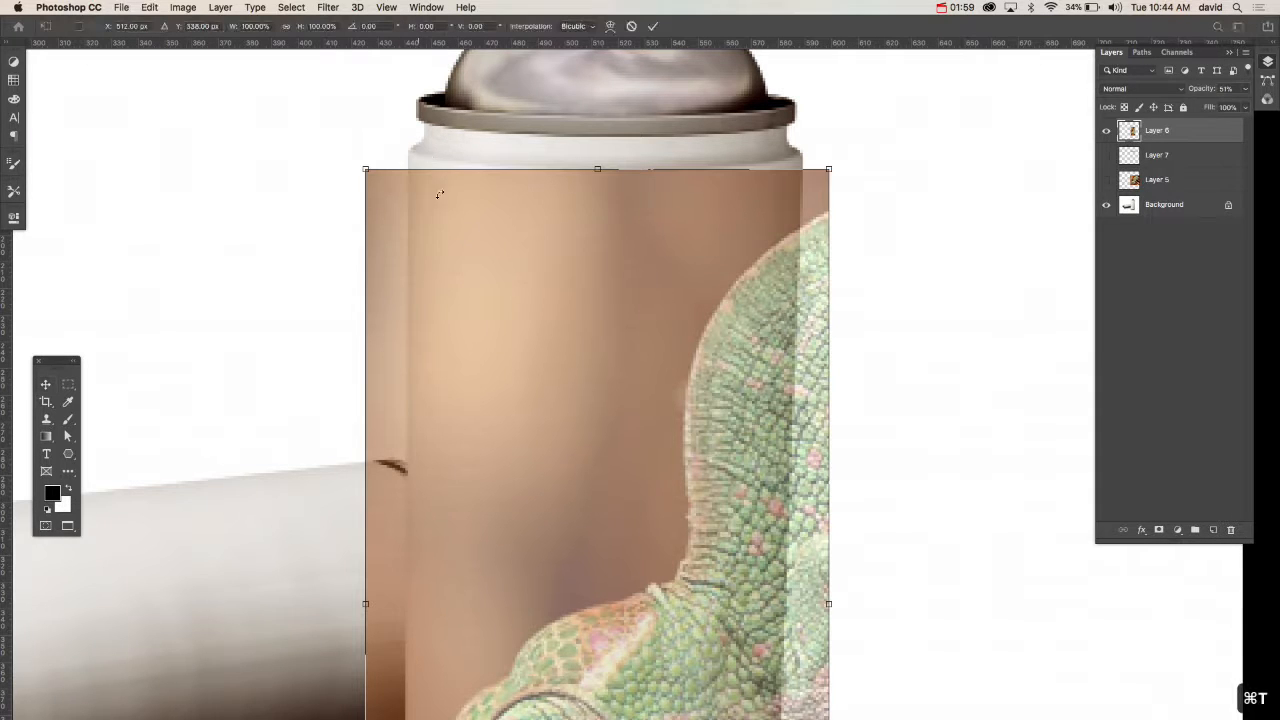
{"action": "right_click", "coordinate": [526, 349]}
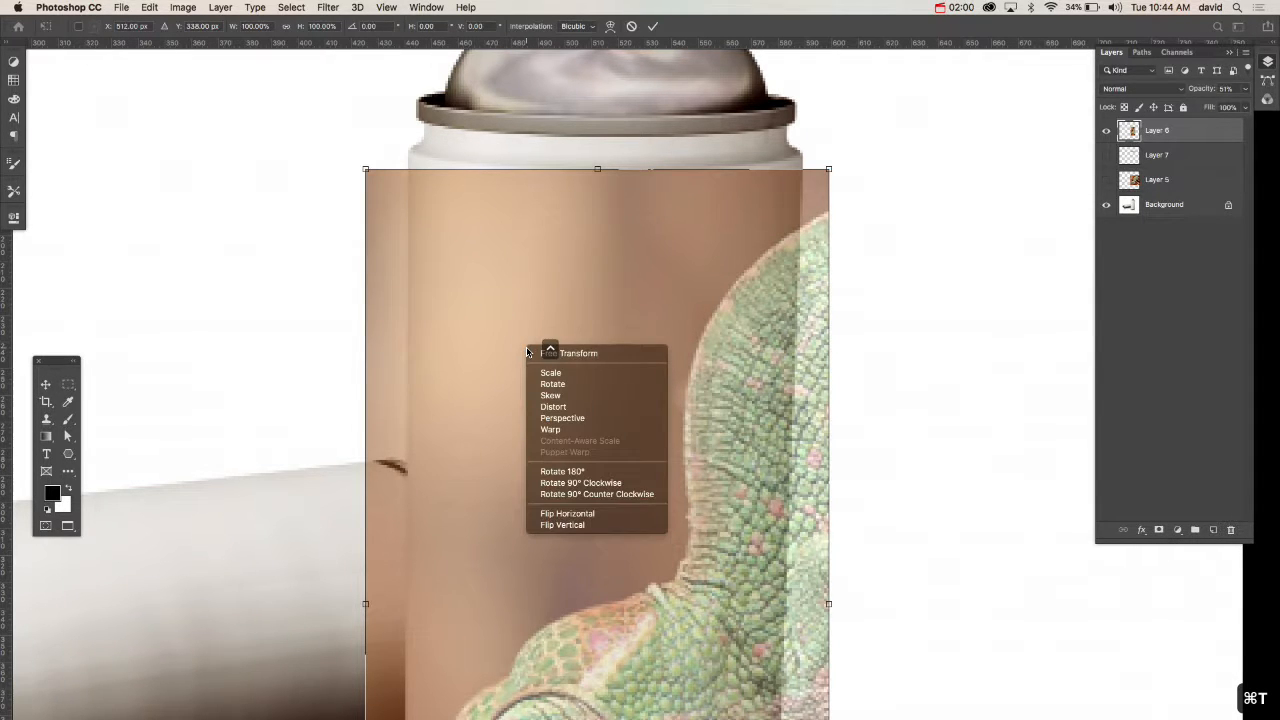
{"action": "left_click", "coordinate": [593, 434]}
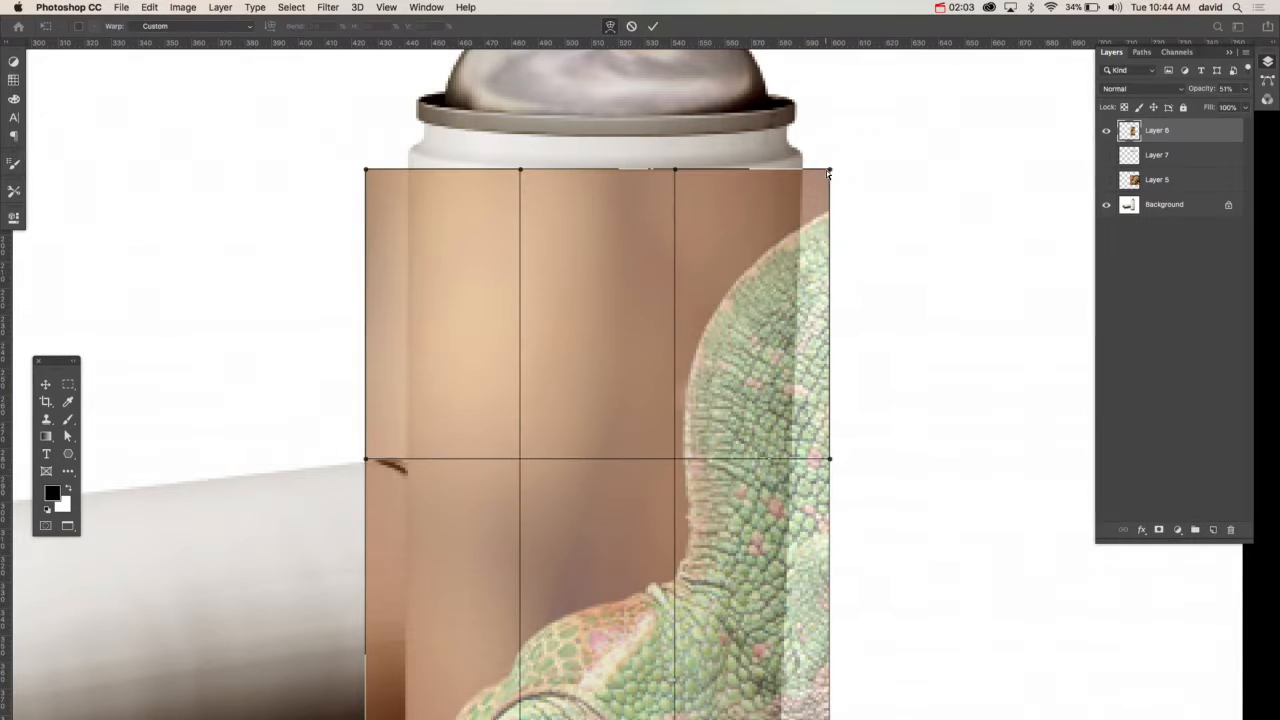
{"action": "left_click_drag", "start_coordinate": [829, 170], "coordinate": [805, 158]}
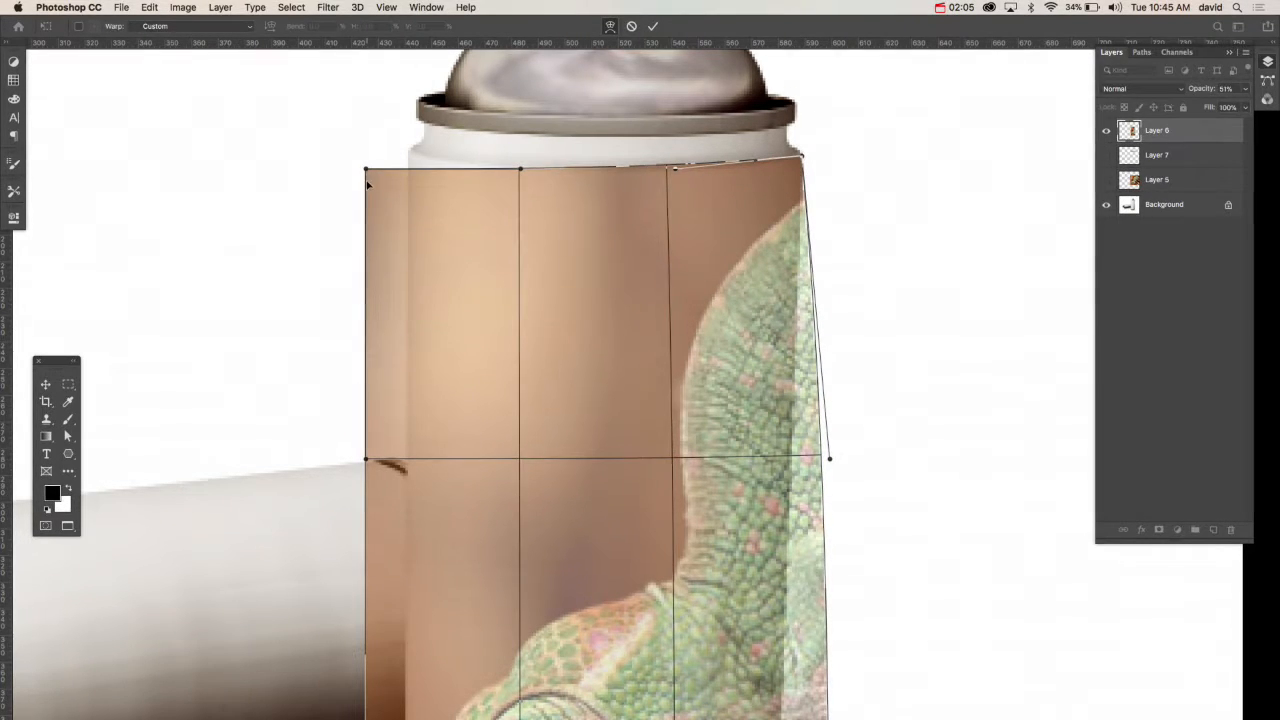
{"action": "left_click_drag", "start_coordinate": [366, 171], "coordinate": [408, 160]}
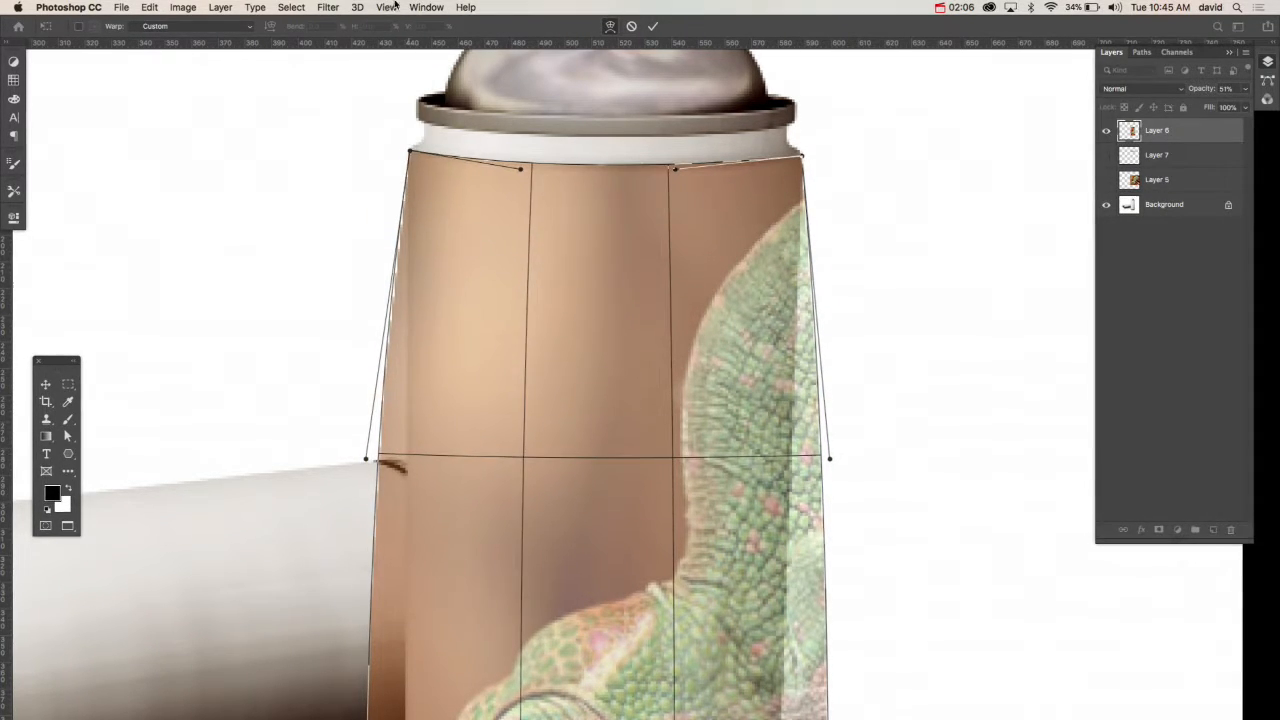
- Turn off snapping and adjust the top warp handles so the image's upper edge curves along the can's shoulder
{"action": "left_click", "coordinate": [386, 7]}
{"action": "left_click", "coordinate": [399, 292]}
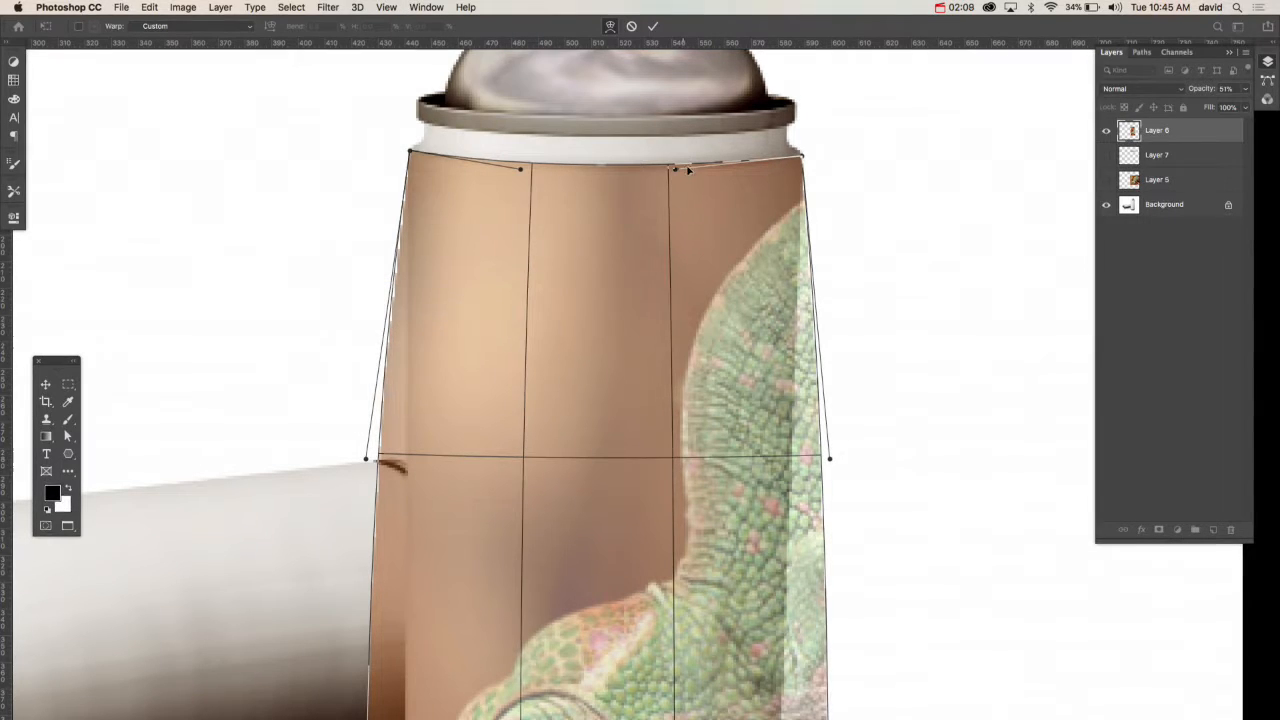
{"action": "left_click_drag", "start_coordinate": [679, 167], "coordinate": [687, 166]}
{"action": "mouse_move", "coordinate": [520, 169]}
{"action": "left_mouse_down"}
{"action": "mouse_move", "coordinate": [506, 166]}
{"action": "mouse_move", "coordinate": [512, 181]}
{"action": "left_mouse_up"}
{"action": "left_click_drag", "start_coordinate": [687, 168], "coordinate": [706, 175]}
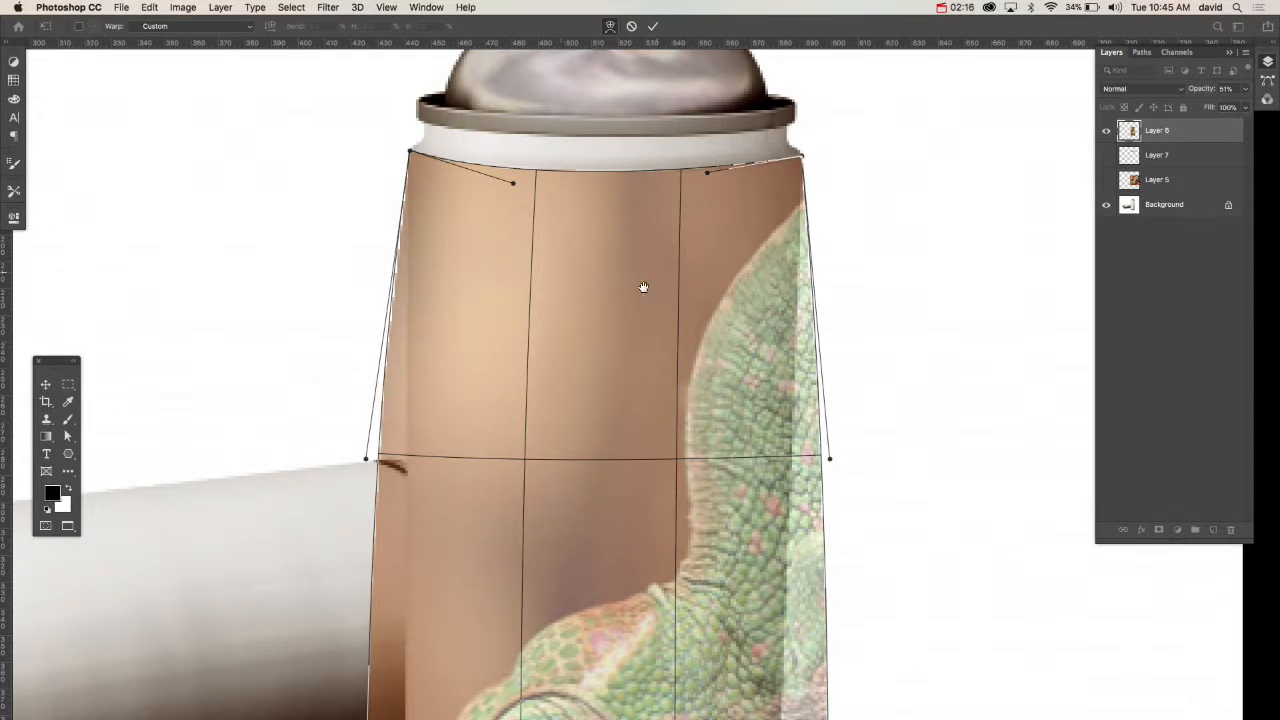
- Pull Layer 6's lower-left warp corner to the can's base and adjust the side handles so the left edge follows the can
{"action": "left_click_drag", "start_coordinate": [372, 457], "coordinate": [415, 474]}
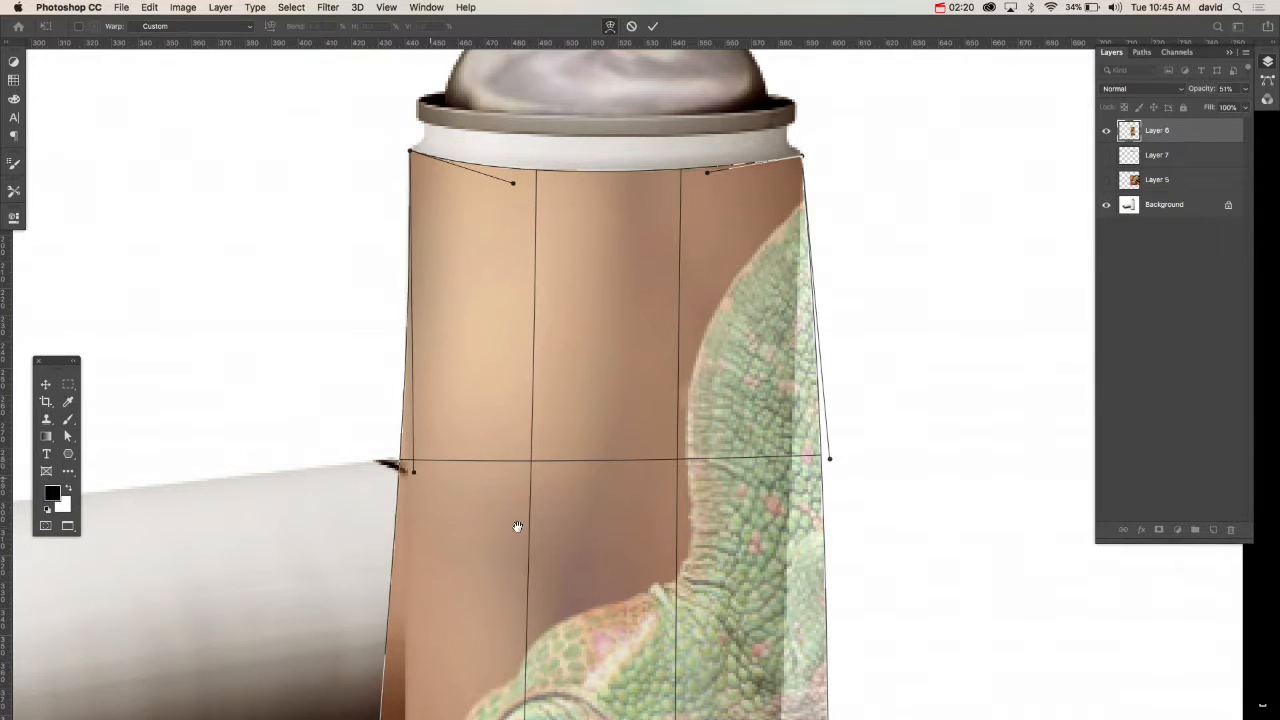
{"action": "scroll", "coordinate": [514, 523], "scroll_direction": "down", "scroll_amount": 5}
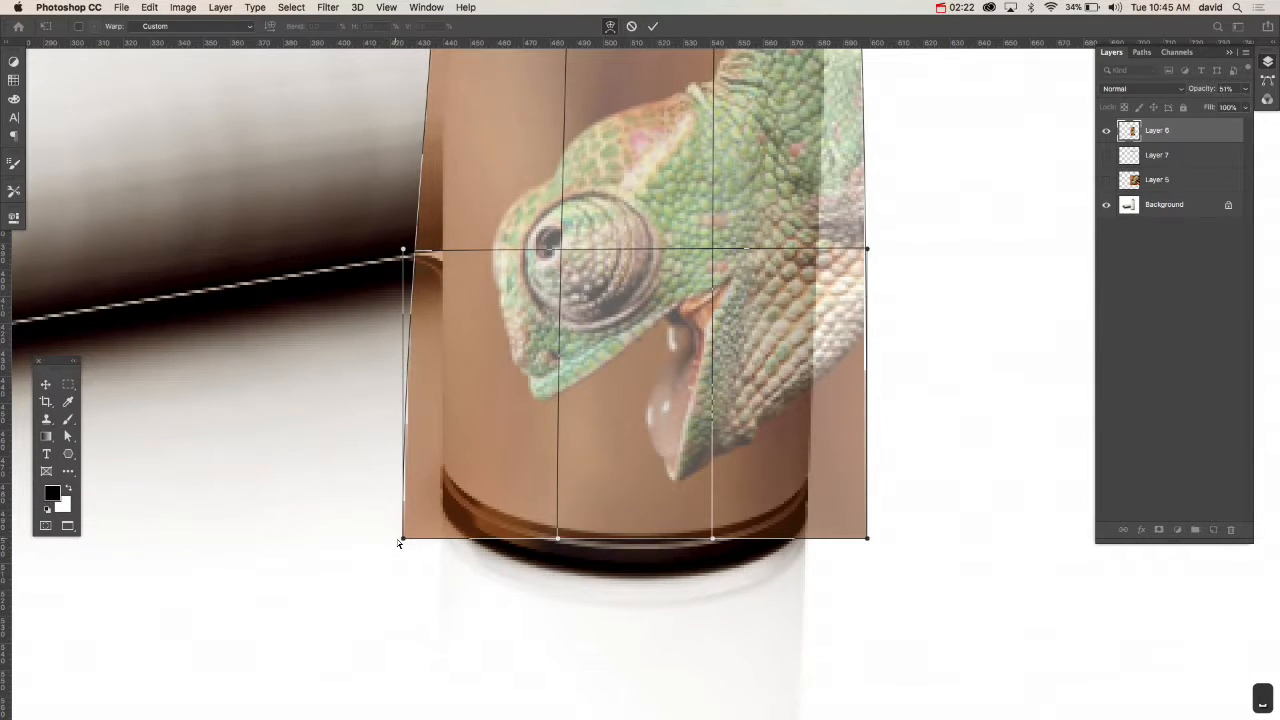
{"action": "left_click_drag", "start_coordinate": [399, 542], "coordinate": [444, 470]}
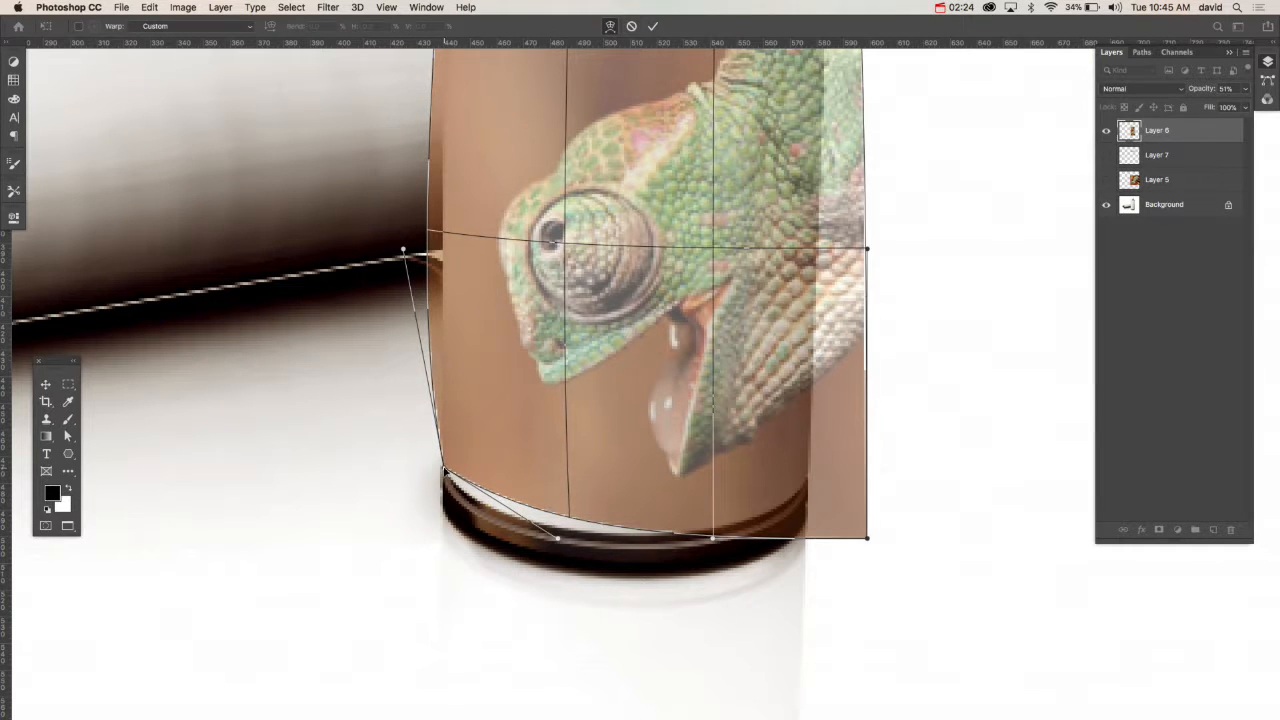
{"action": "left_click_drag", "start_coordinate": [403, 250], "coordinate": [437, 221]}
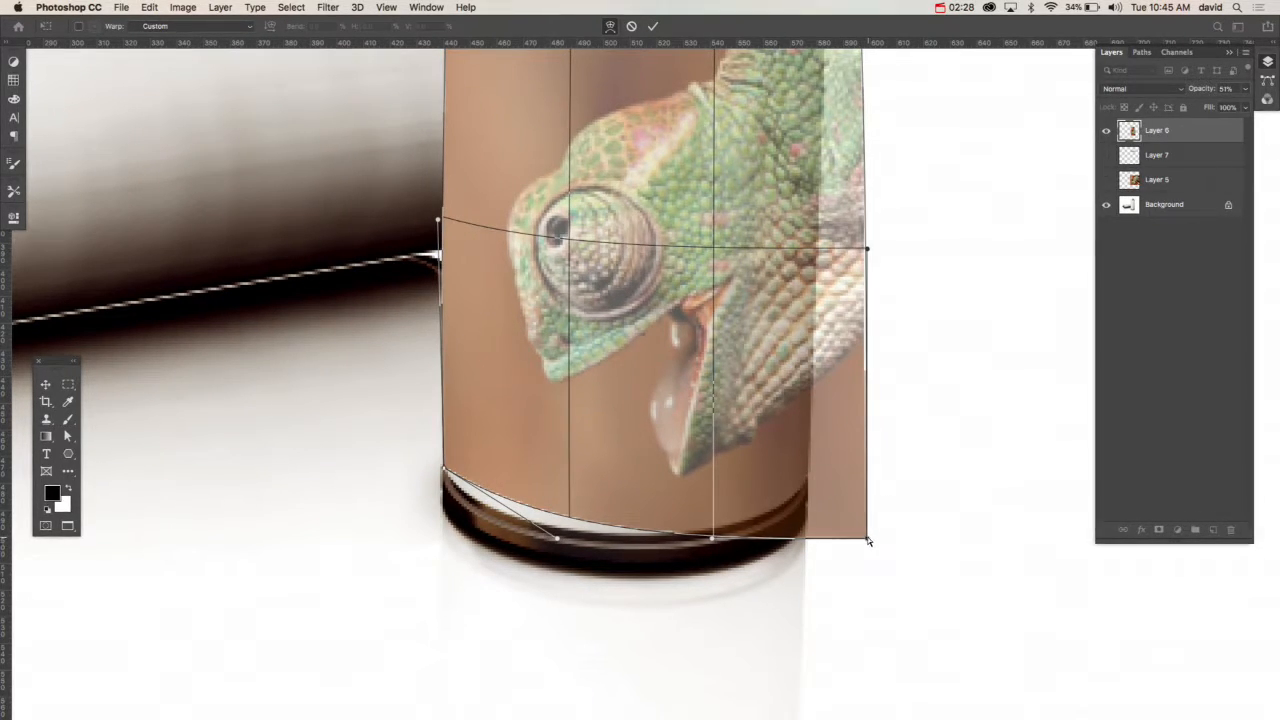
- Move Layer 6's lower-right warp corner to the can's base and bend the lower edge along the curved base rim
{"action": "left_click_drag", "start_coordinate": [868, 540], "coordinate": [806, 487]}
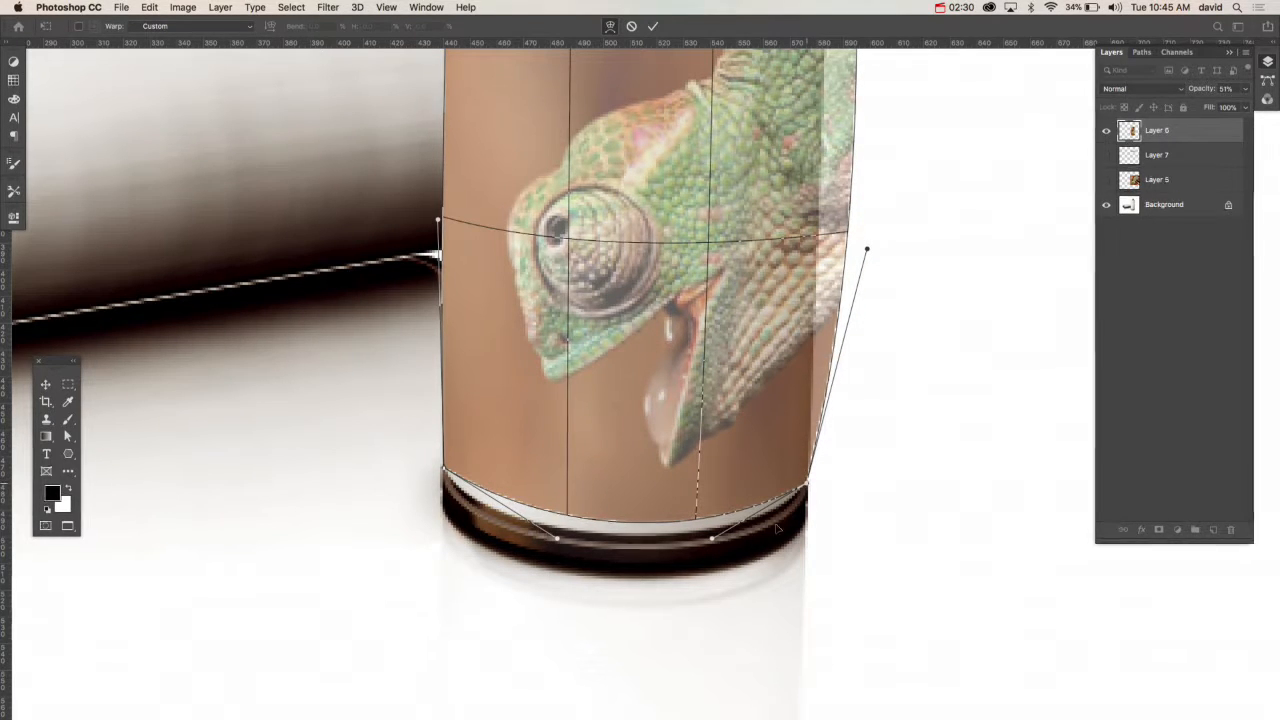
{"action": "left_click_drag", "start_coordinate": [711, 538], "coordinate": [717, 566]}
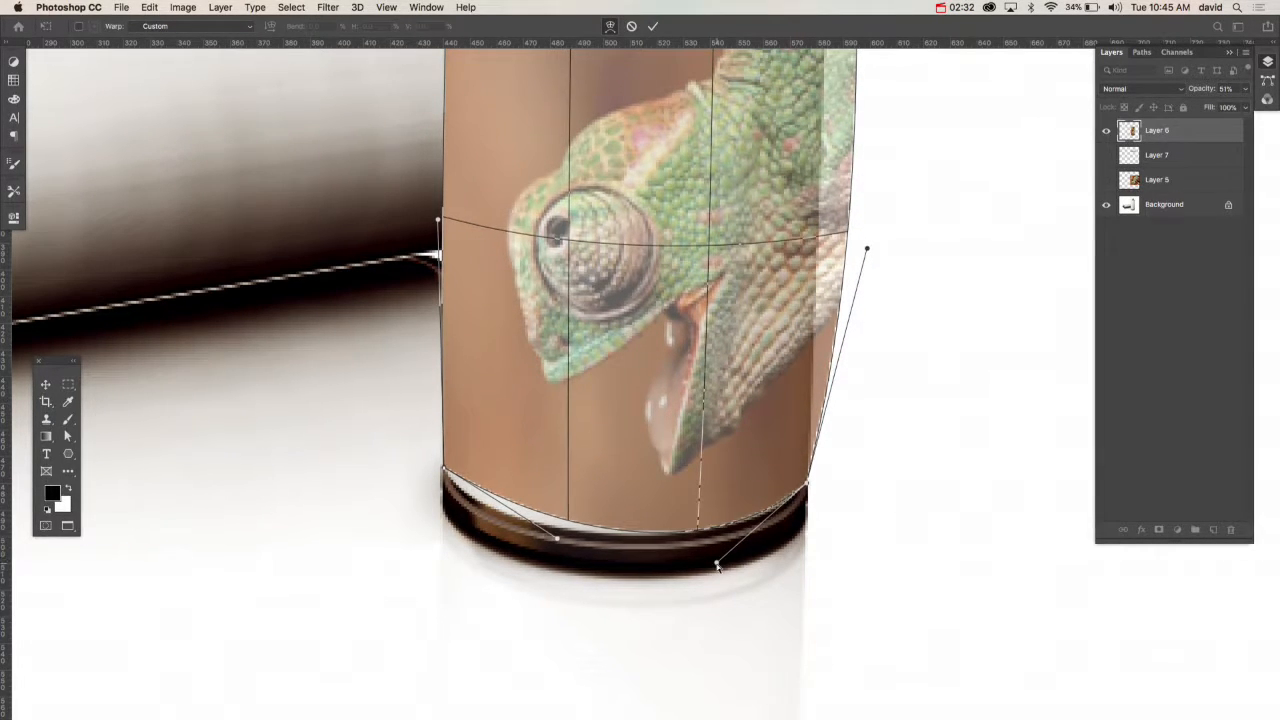
{"action": "left_click_drag", "start_coordinate": [556, 538], "coordinate": [483, 543]}
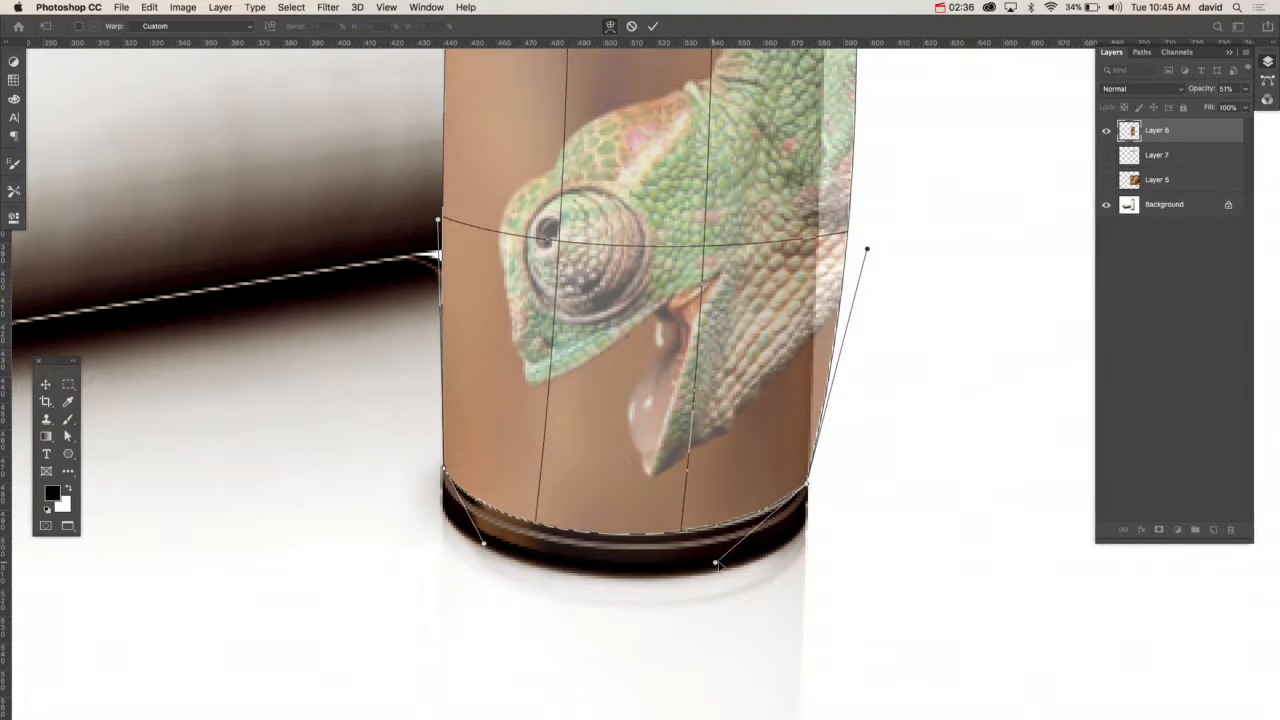
{"action": "left_click_drag", "start_coordinate": [717, 564], "coordinate": [749, 570]}
- Adjust the right-side warp handles so Layer 6's right edge follows the can's side, and apply the warp
{"action": "left_click_drag", "start_coordinate": [713, 404], "coordinate": [622, 624]}
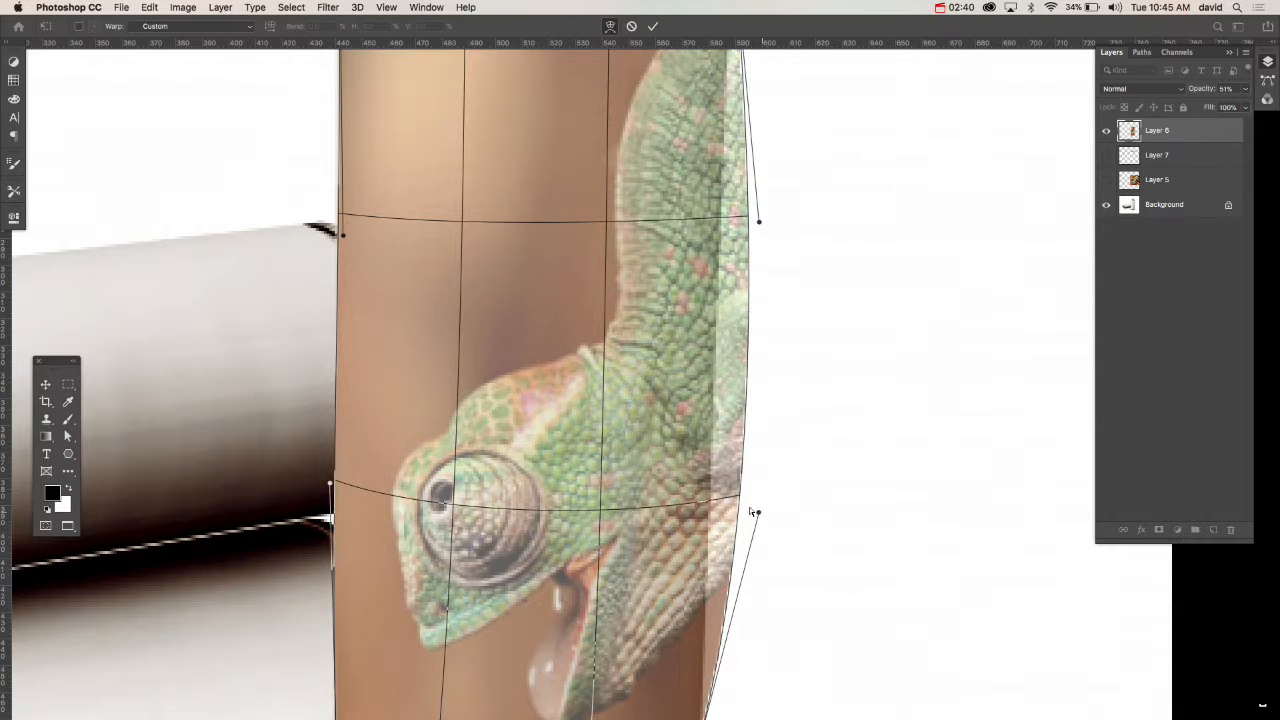
{"action": "left_click_drag", "start_coordinate": [750, 511], "coordinate": [708, 492]}
{"action": "left_click_drag", "start_coordinate": [762, 197], "coordinate": [679, 406]}
{"action": "scroll", "coordinate": [724, 400], "scroll_direction": "down", "scroll_amount": 5}
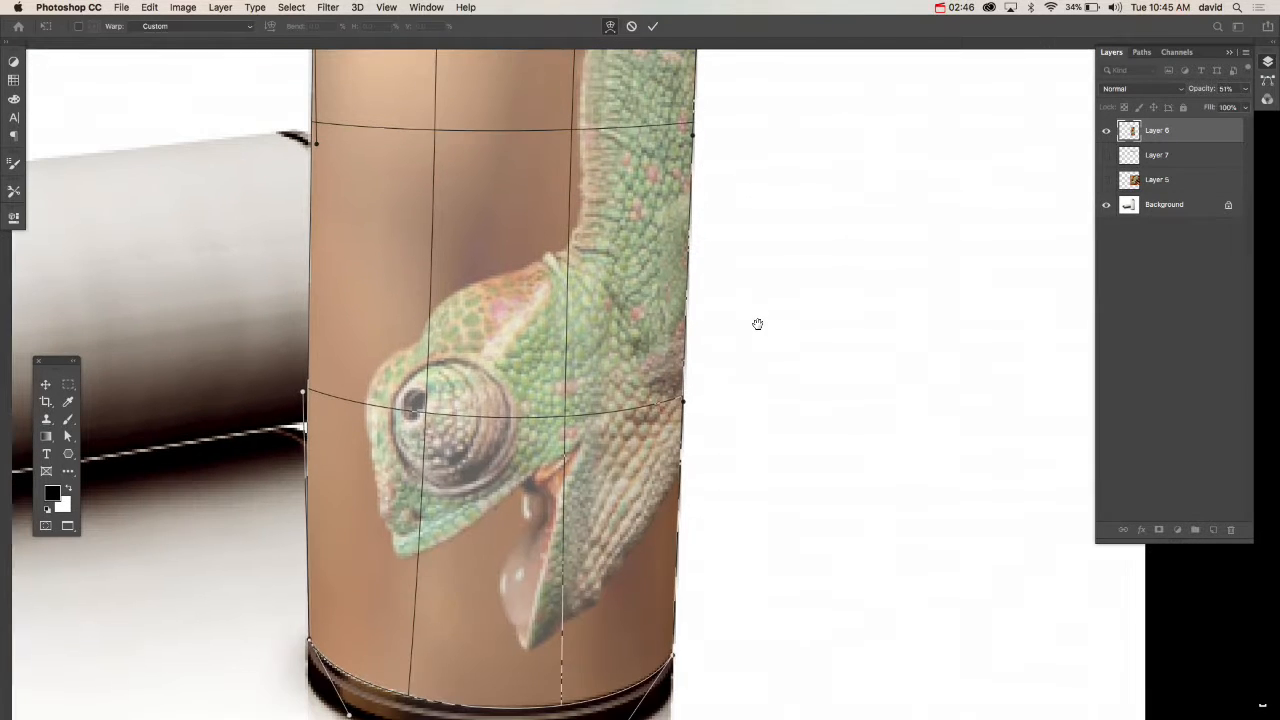
{"action": "key", "text": "Return"}
{"action": "key", "text": "super+minus"}
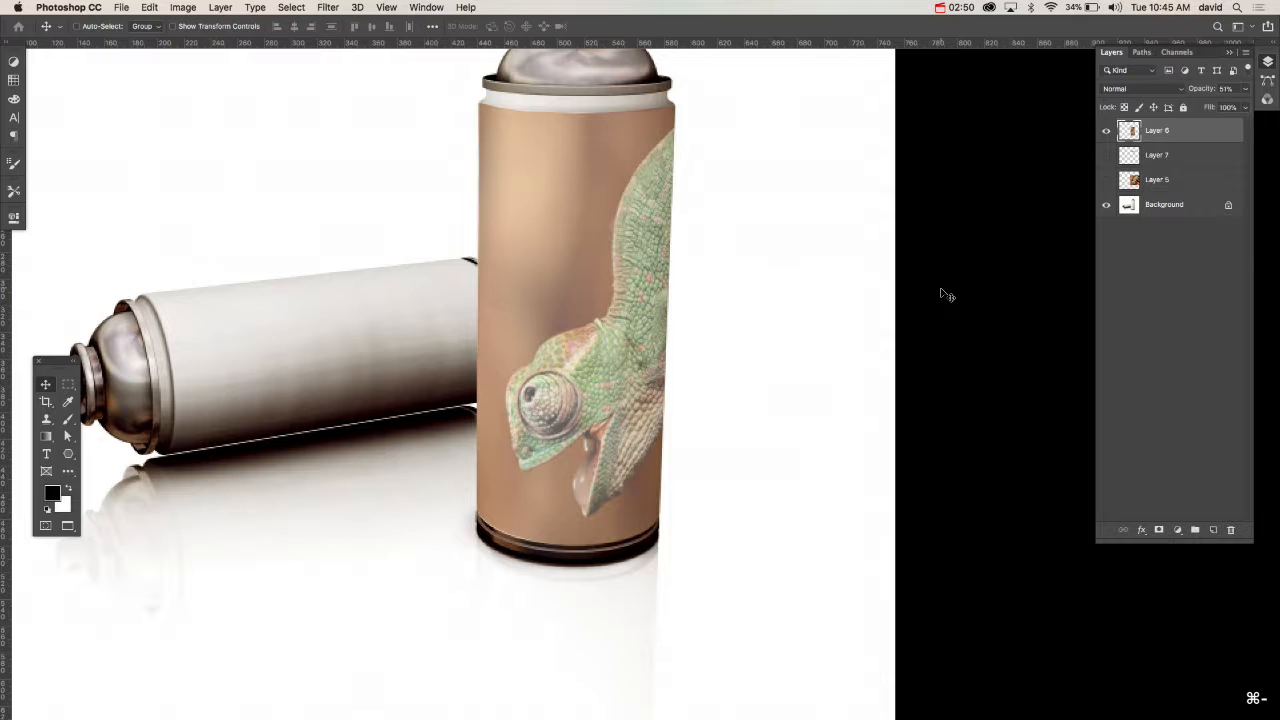
- Set Layer 6's opacity to 100% and its blend mode to Multiply
{"action": "key", "text": "0"}
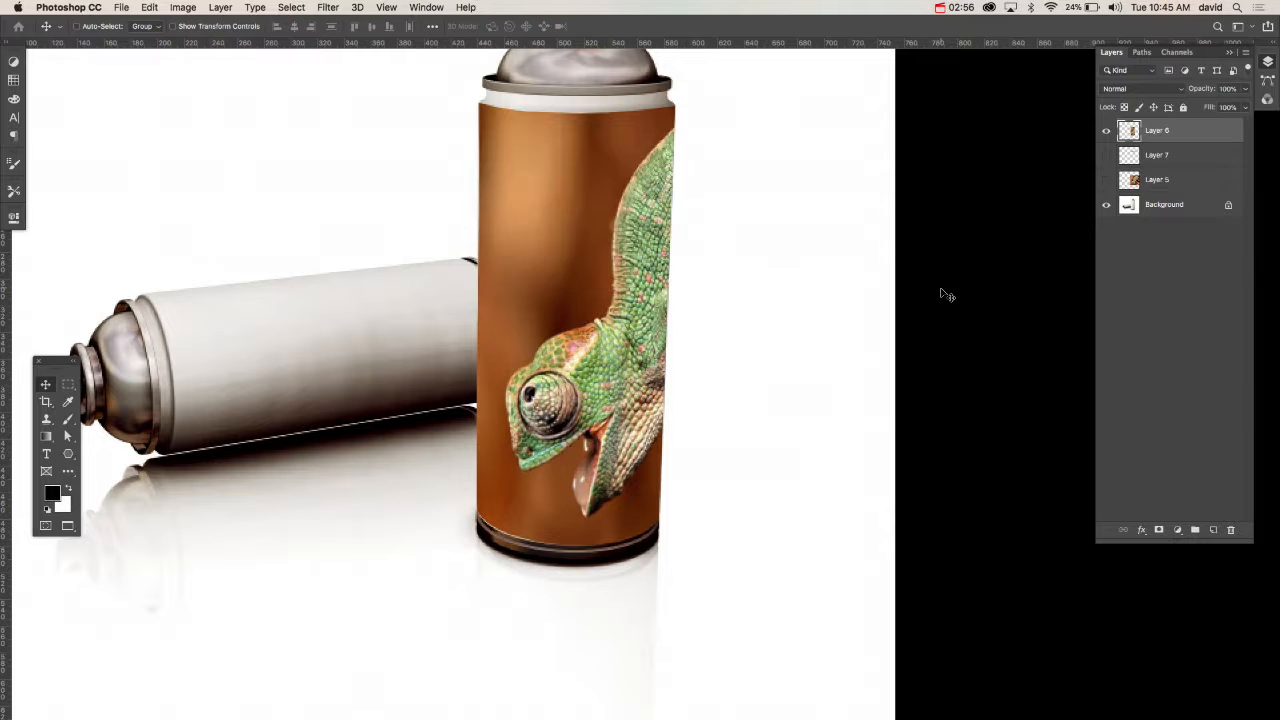
{"action": "key", "text": "alt+shift+o"}
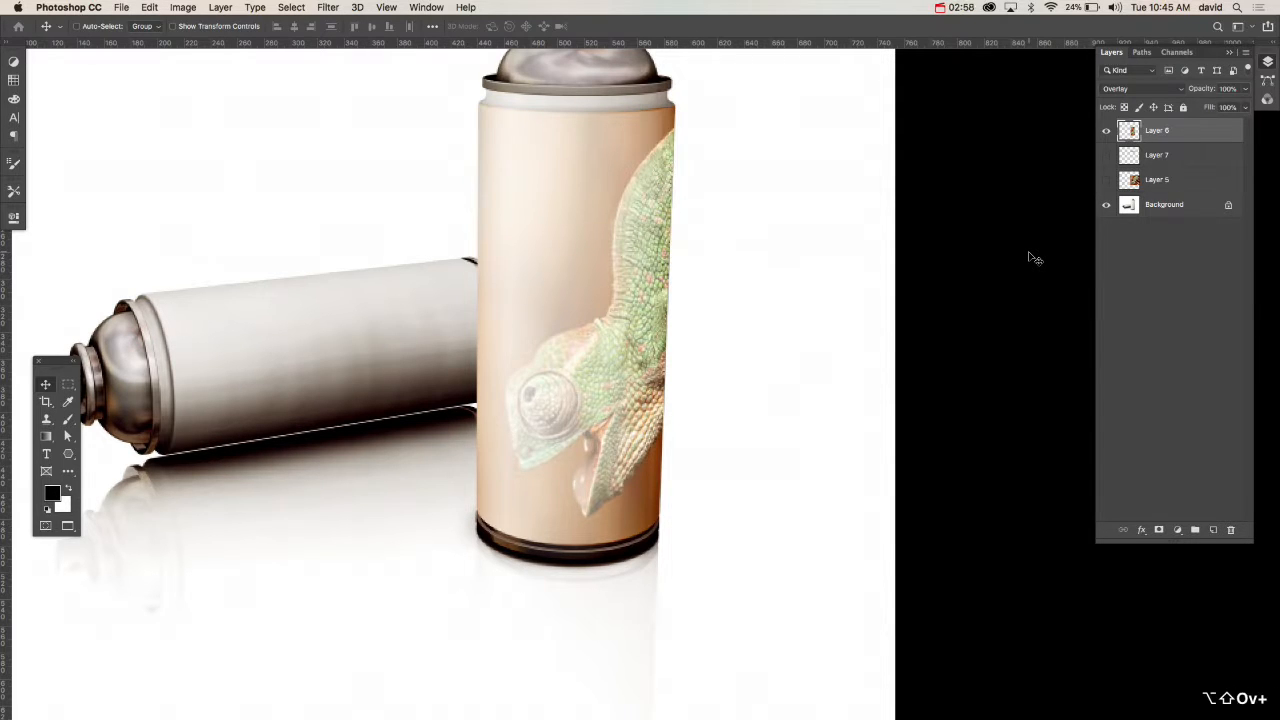
{"action": "key", "text": "alt+shift+m"}
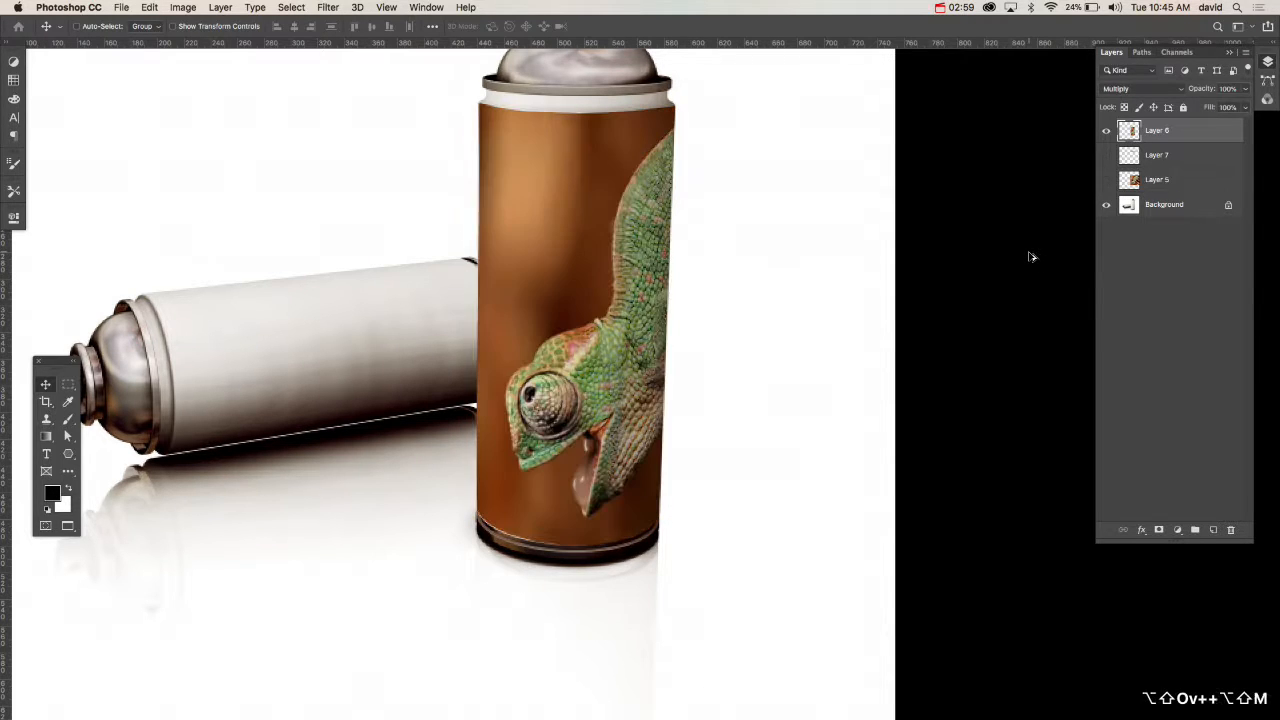
- In Layer 6's Blend If settings, split the underlying layer's sliders to 0/120 and 220/255, and this layer's highlights to 201/255
{"action": "double_click", "coordinate": [1222, 131]}
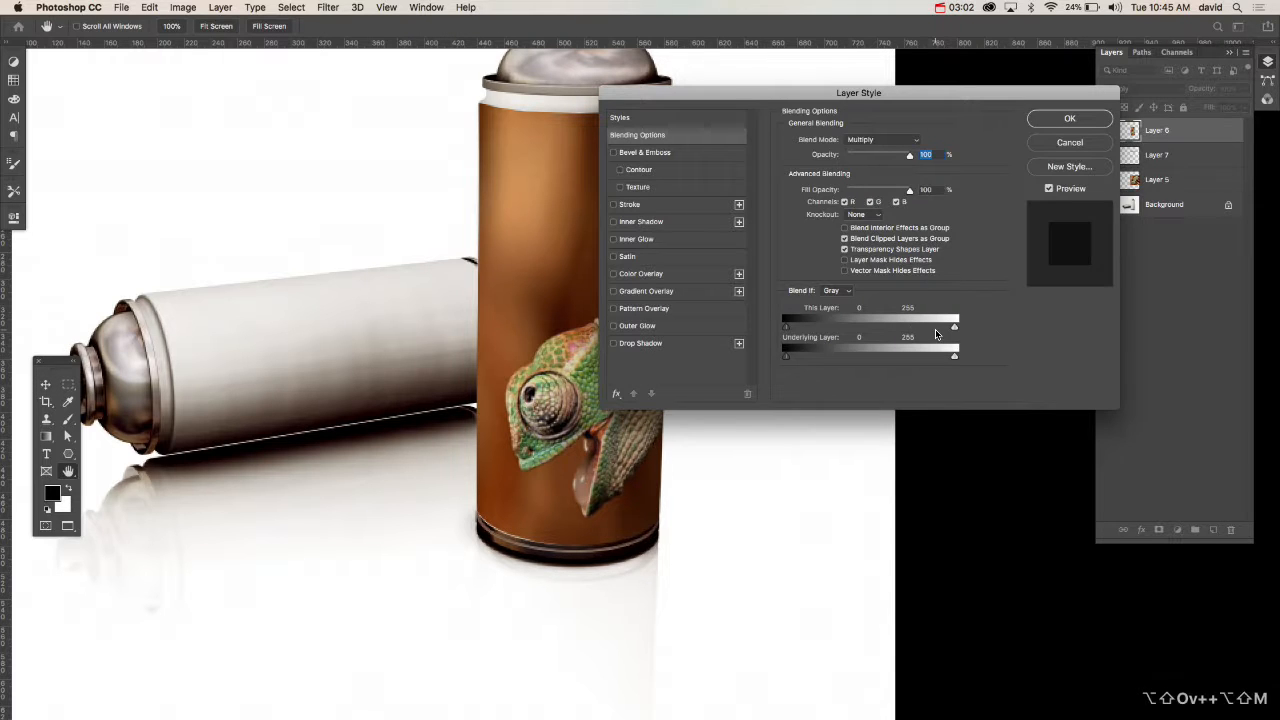
{"action": "mouse_move", "coordinate": [954, 356]}
{"action": "left_mouse_down"}
{"action": "mouse_move", "coordinate": [919, 358]}
{"action": "mouse_move", "coordinate": [932, 358]}
{"action": "left_mouse_up"}
{"action": "left_click_drag", "start_coordinate": [786, 357], "coordinate": [865, 366]}
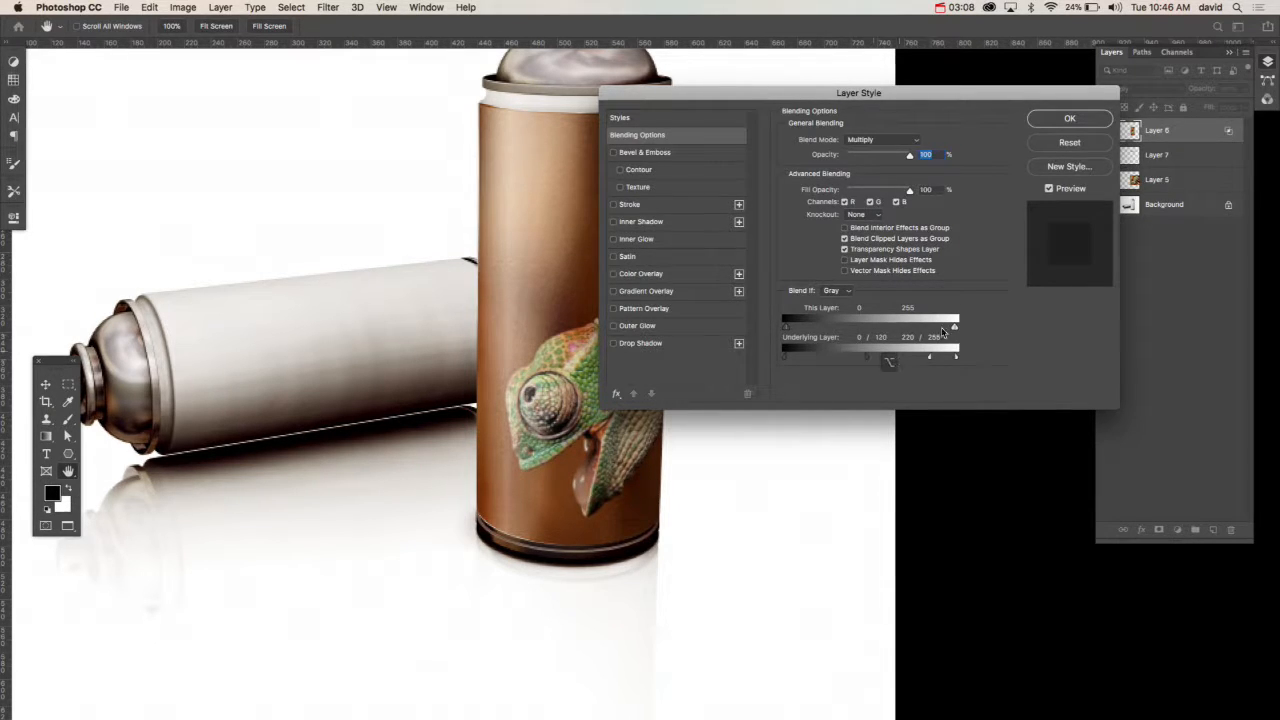
{"action": "left_click_drag", "start_coordinate": [954, 327], "coordinate": [921, 327]}
{"action": "mouse_move", "coordinate": [785, 328]}
{"action": "left_mouse_down"}
{"action": "mouse_move", "coordinate": [826, 333]}
{"action": "mouse_move", "coordinate": [788, 329]}
{"action": "left_mouse_up"}
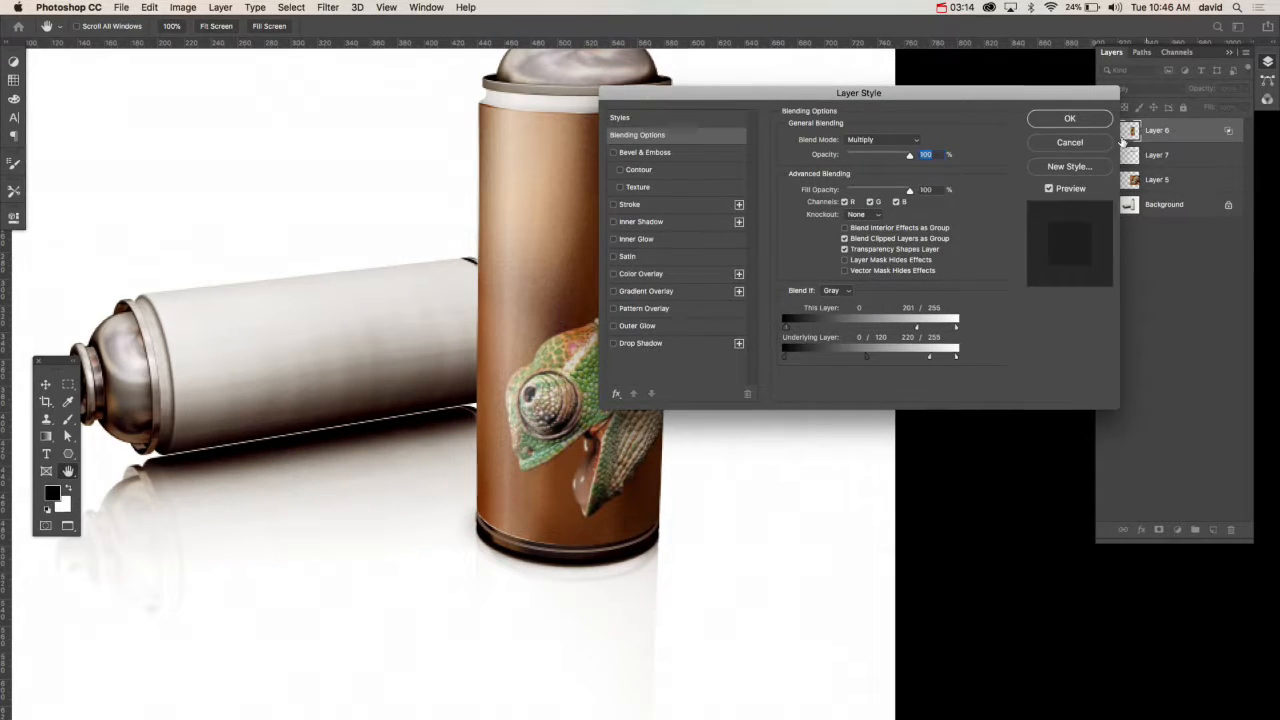
{"action": "left_click", "coordinate": [1069, 120]}
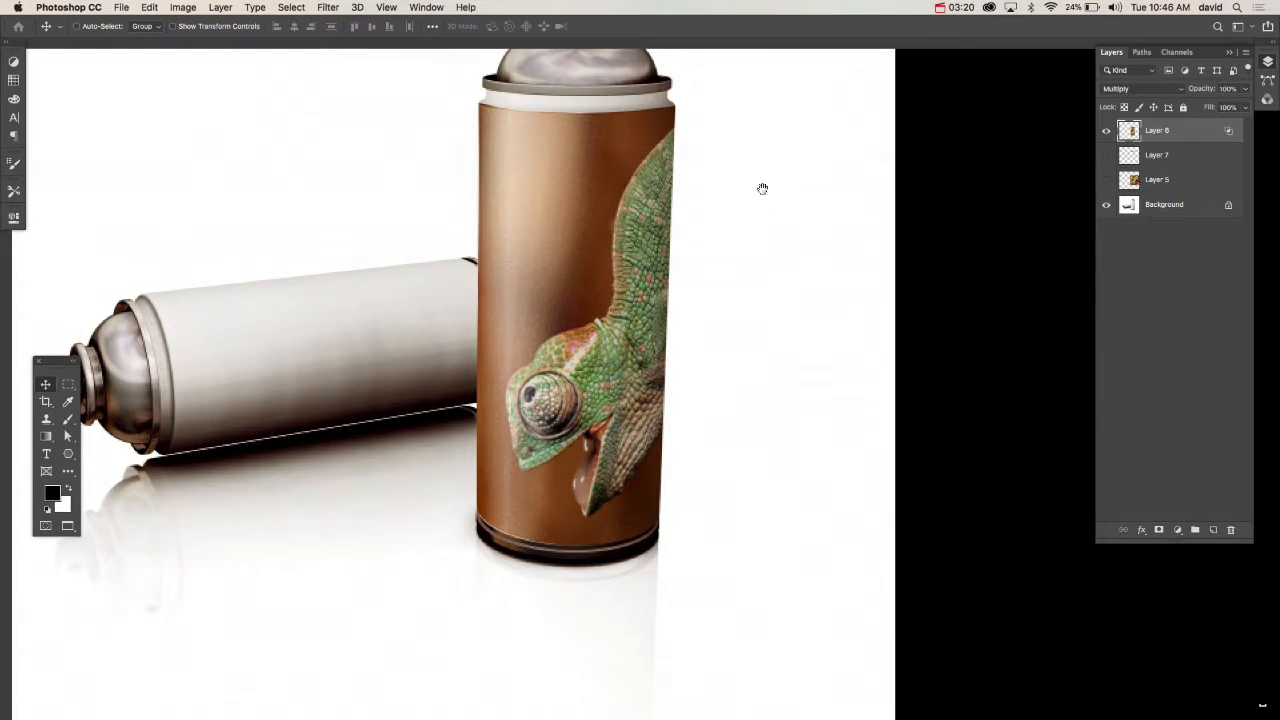
- Show and select Layer 7 and start a Warp on the strip across the can's neck
{"action": "left_click_drag", "start_coordinate": [760, 189], "coordinate": [761, 238]}
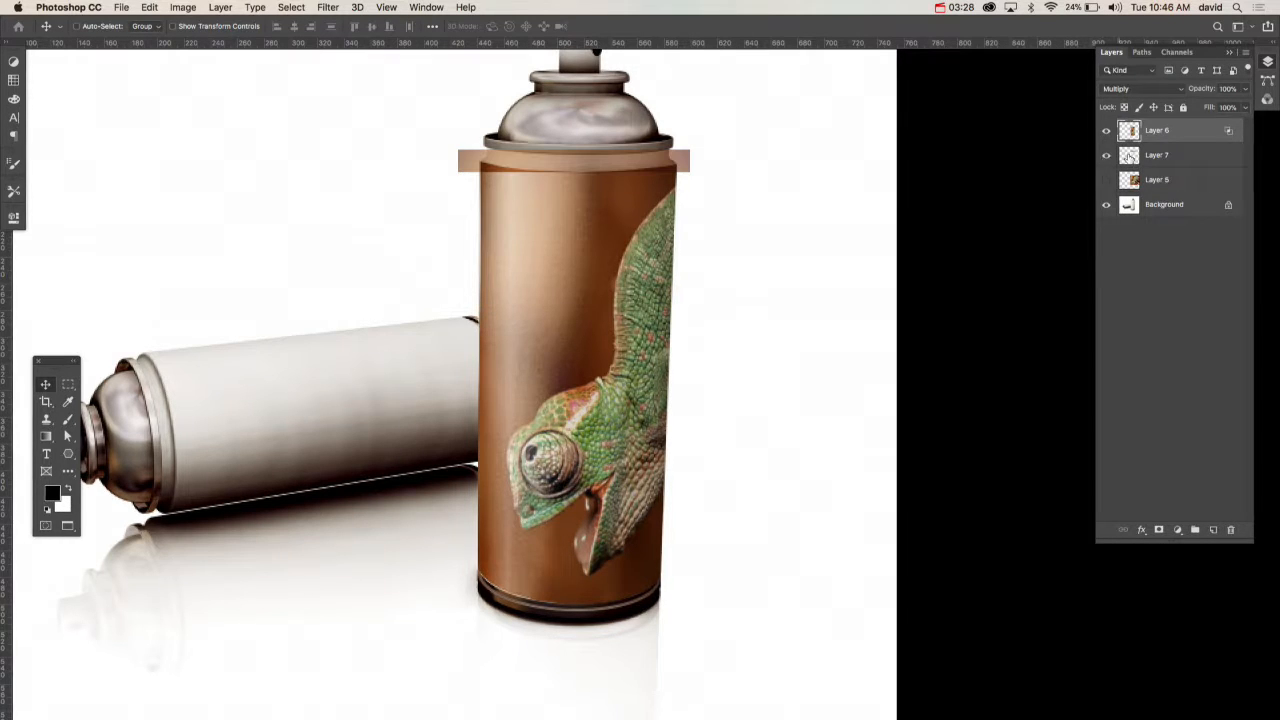
{"action": "left_click", "coordinate": [1120, 157]}
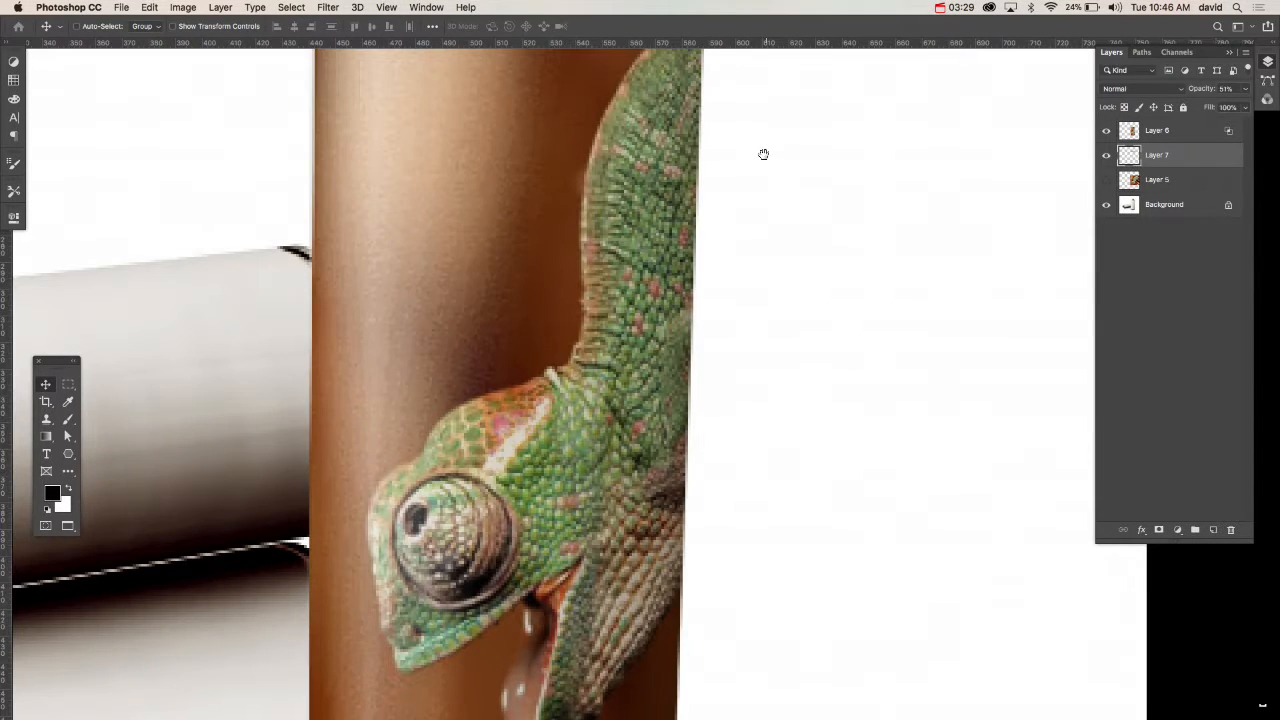
{"action": "left_click_drag", "start_coordinate": [763, 154], "coordinate": [714, 349]}
{"action": "key", "text": "super+t"}
{"action": "right_click", "coordinate": [669, 284]}
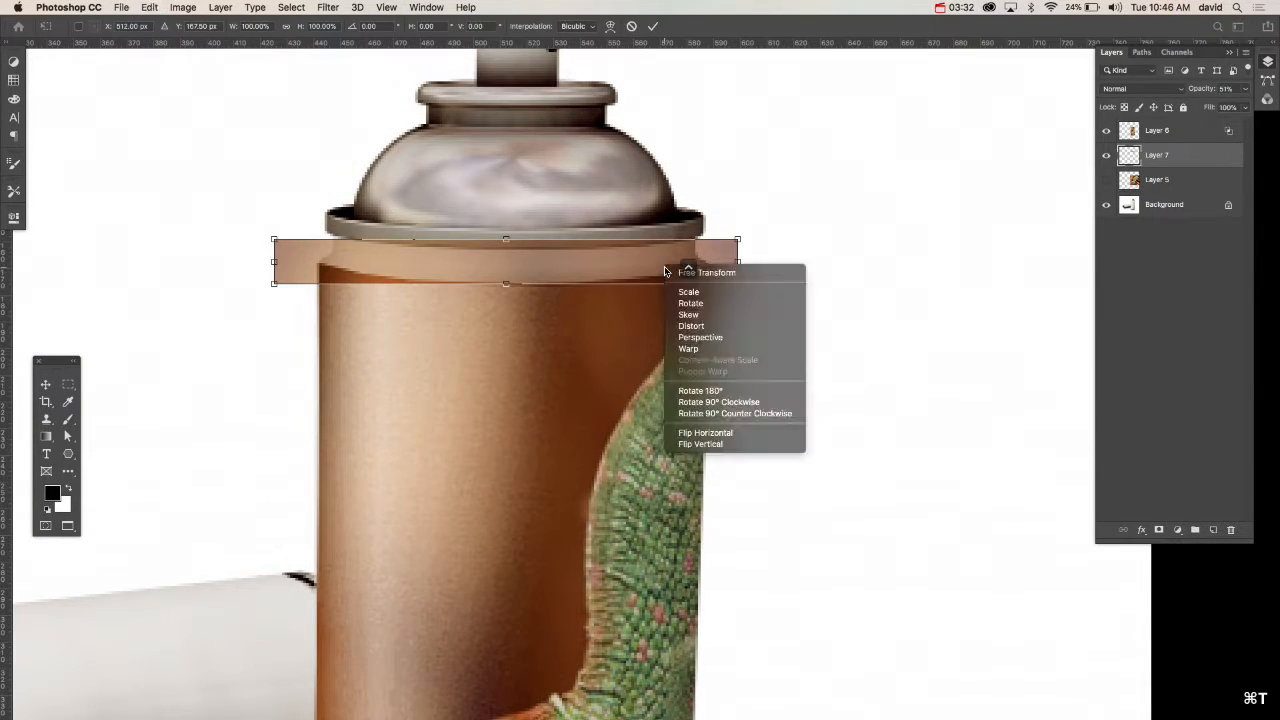
{"action": "left_click", "coordinate": [723, 349]}
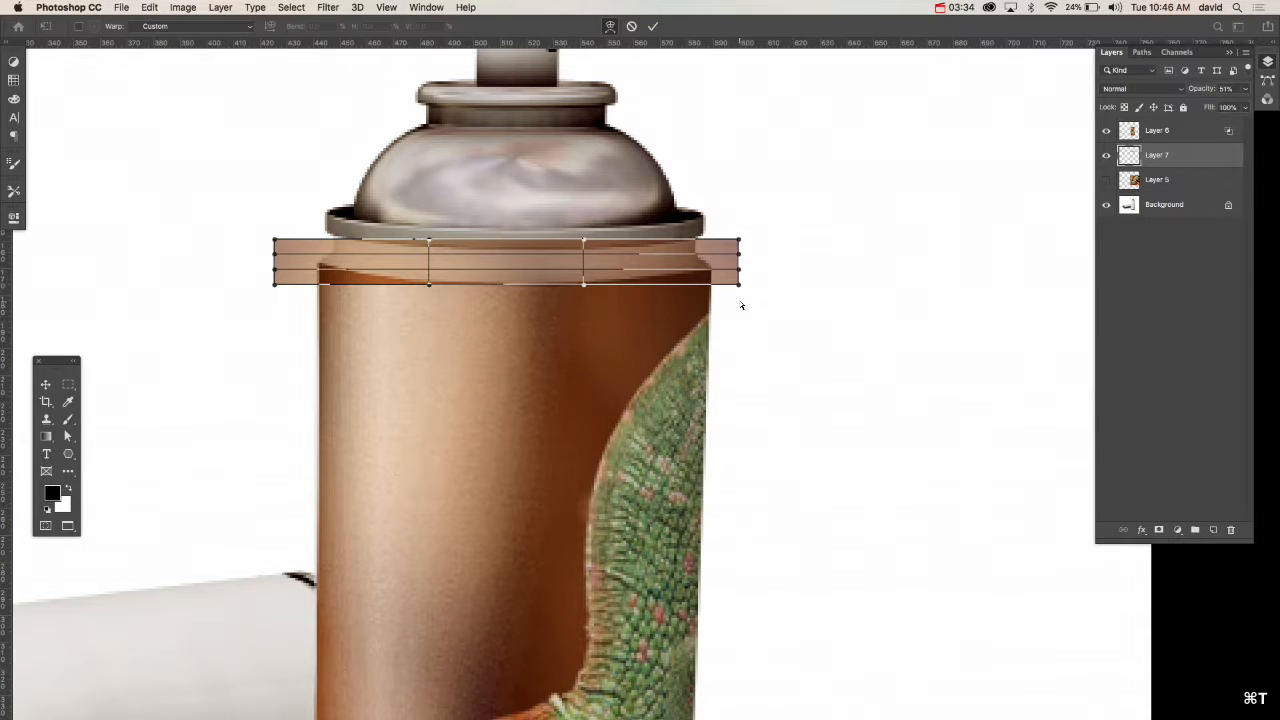
- Fit the right end of Layer 7's strip to the can's neck with the corners and handles, and curve its upper edge
{"action": "left_click_drag", "start_coordinate": [738, 284], "coordinate": [676, 293]}
{"action": "key", "text": "super+plus"}
{"action": "key", "text": "super+plus"}
{"action": "key", "text": "super+plus"}
{"action": "key", "text": "super+plus"}
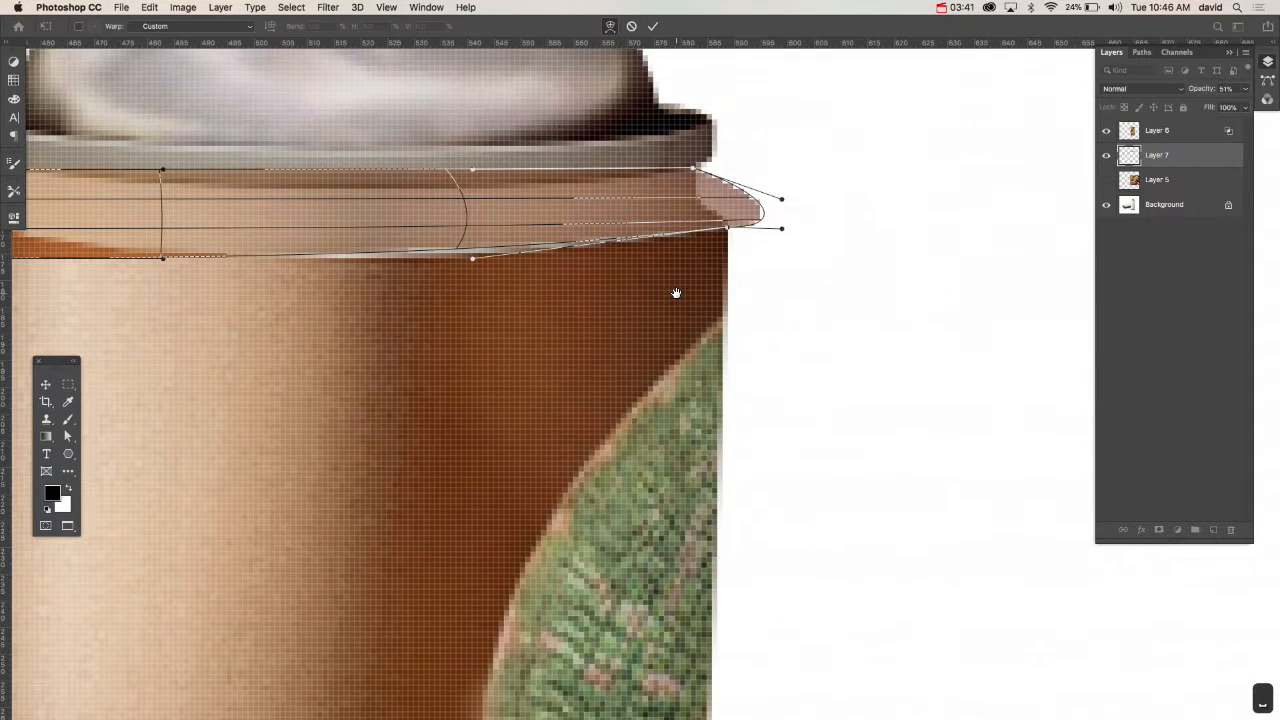
{"action": "left_click_drag", "start_coordinate": [783, 204], "coordinate": [720, 212]}
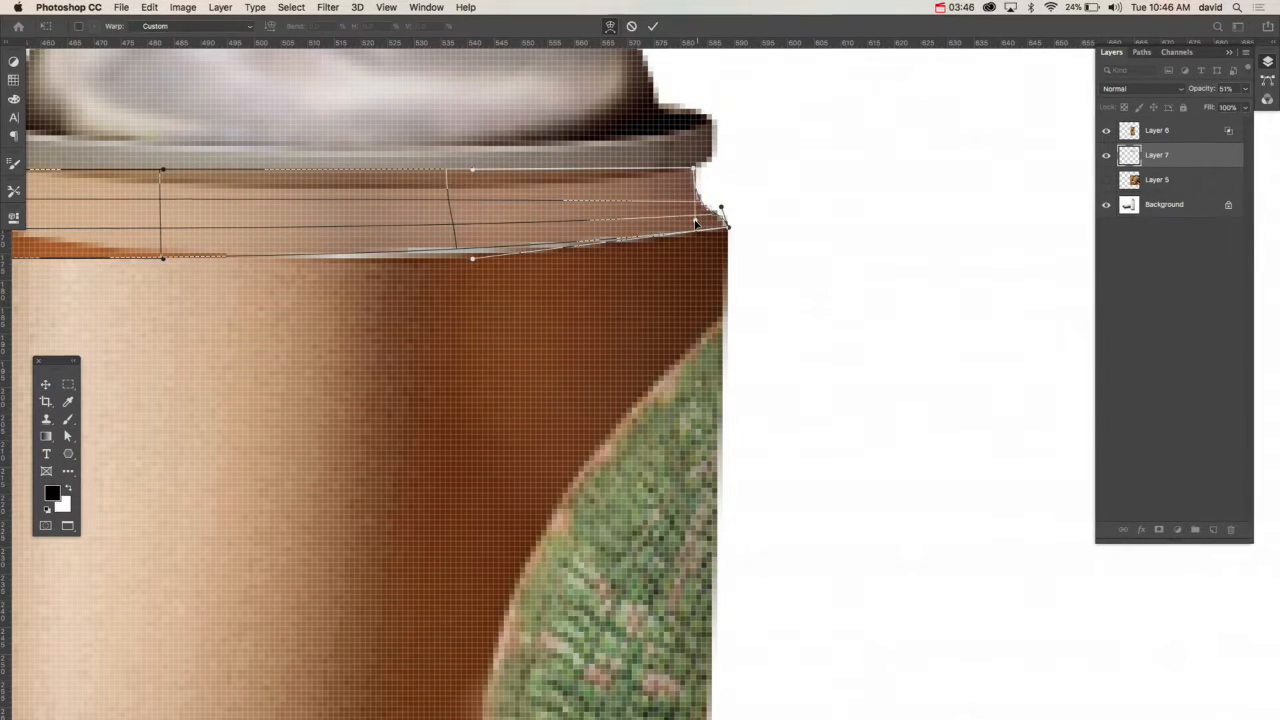
{"action": "key", "text": "space"}
{"action": "left_click_drag", "start_coordinate": [532, 217], "coordinate": [694, 228]}
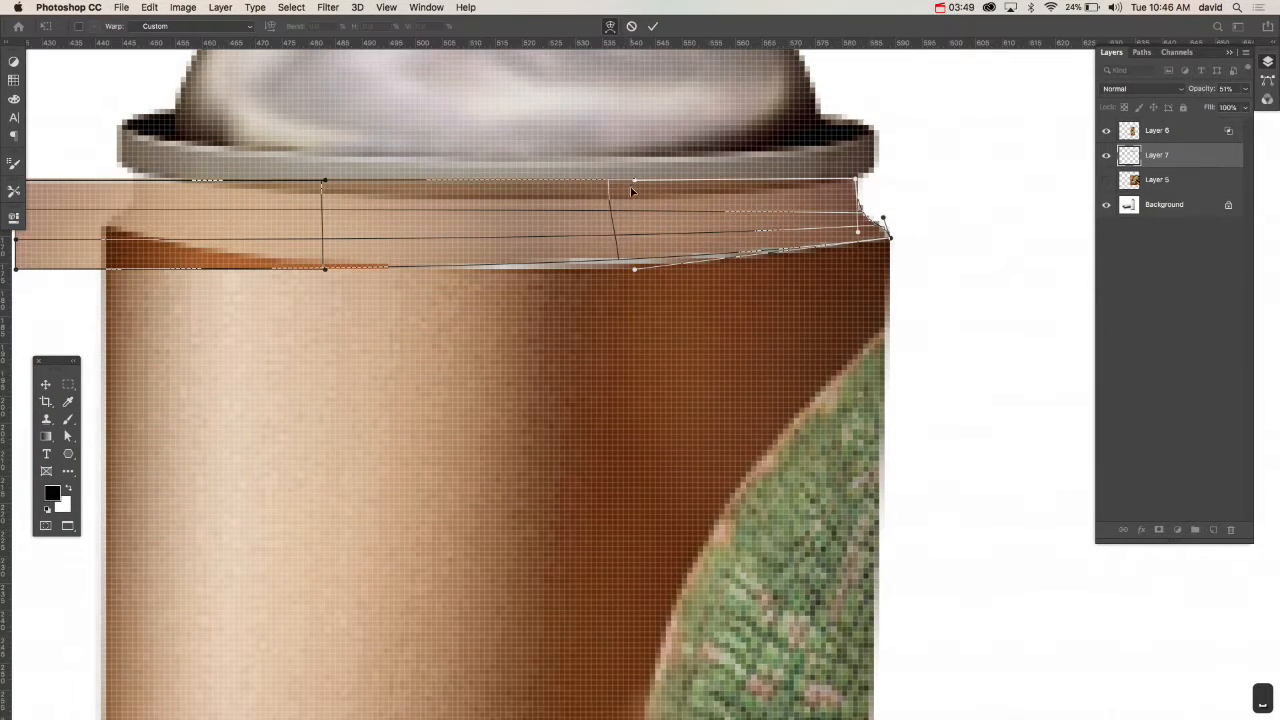
{"action": "left_click_drag", "start_coordinate": [634, 181], "coordinate": [632, 221]}
- Move the left corners and side handles of Layer 7's warp to the neck's outline so the strip's left end fits
{"action": "key", "text": "space"}
{"action": "left_click_drag", "start_coordinate": [411, 301], "coordinate": [696, 323]}
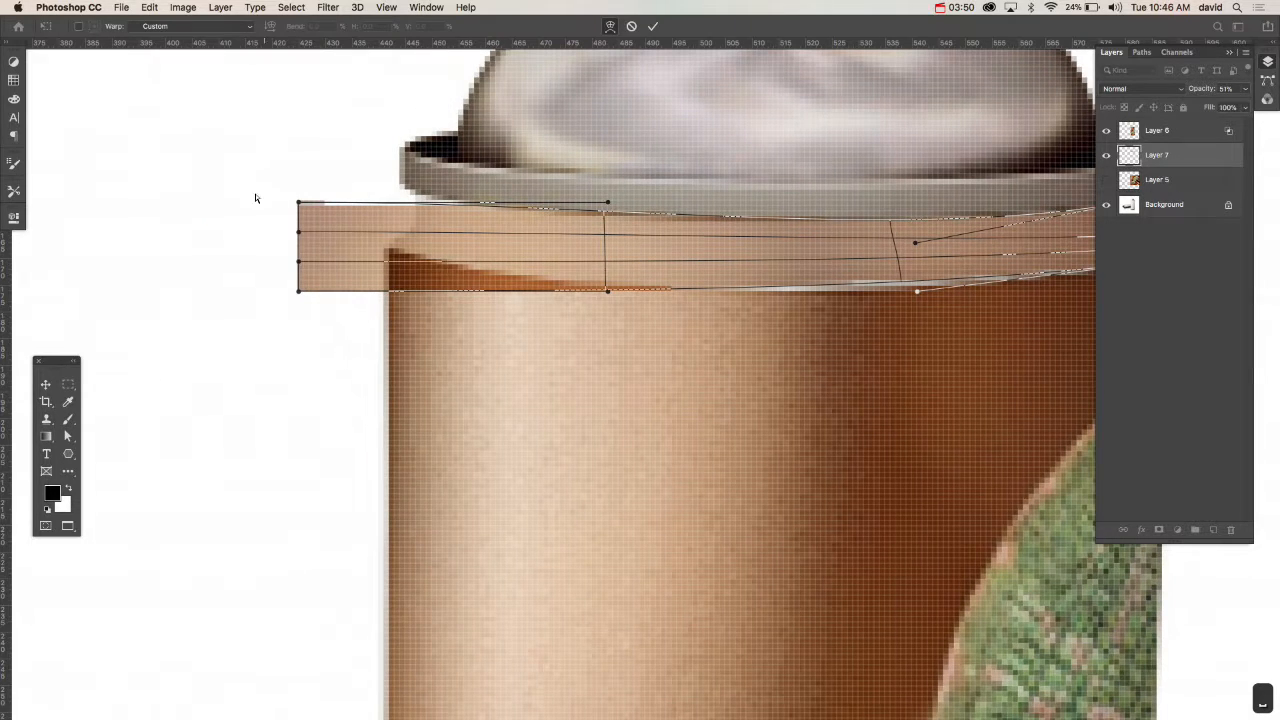
{"action": "left_click_drag", "start_coordinate": [299, 203], "coordinate": [417, 196]}
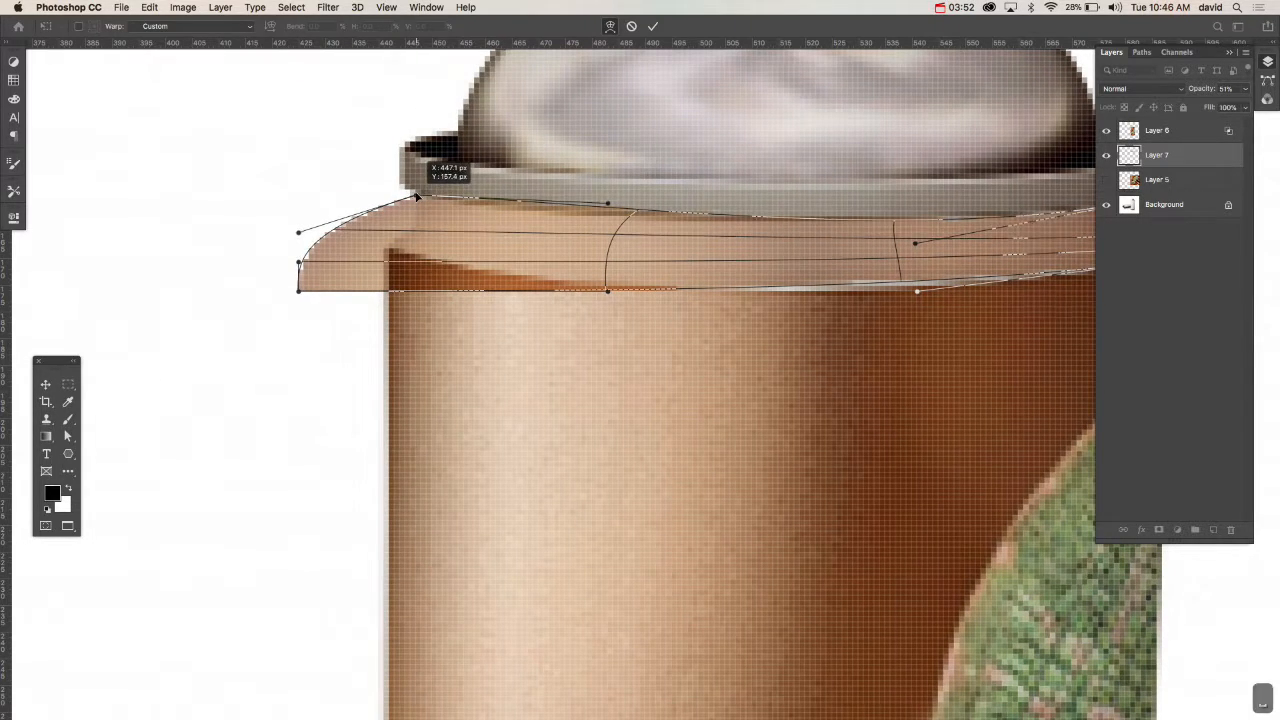
{"action": "left_click_drag", "start_coordinate": [298, 291], "coordinate": [390, 252]}
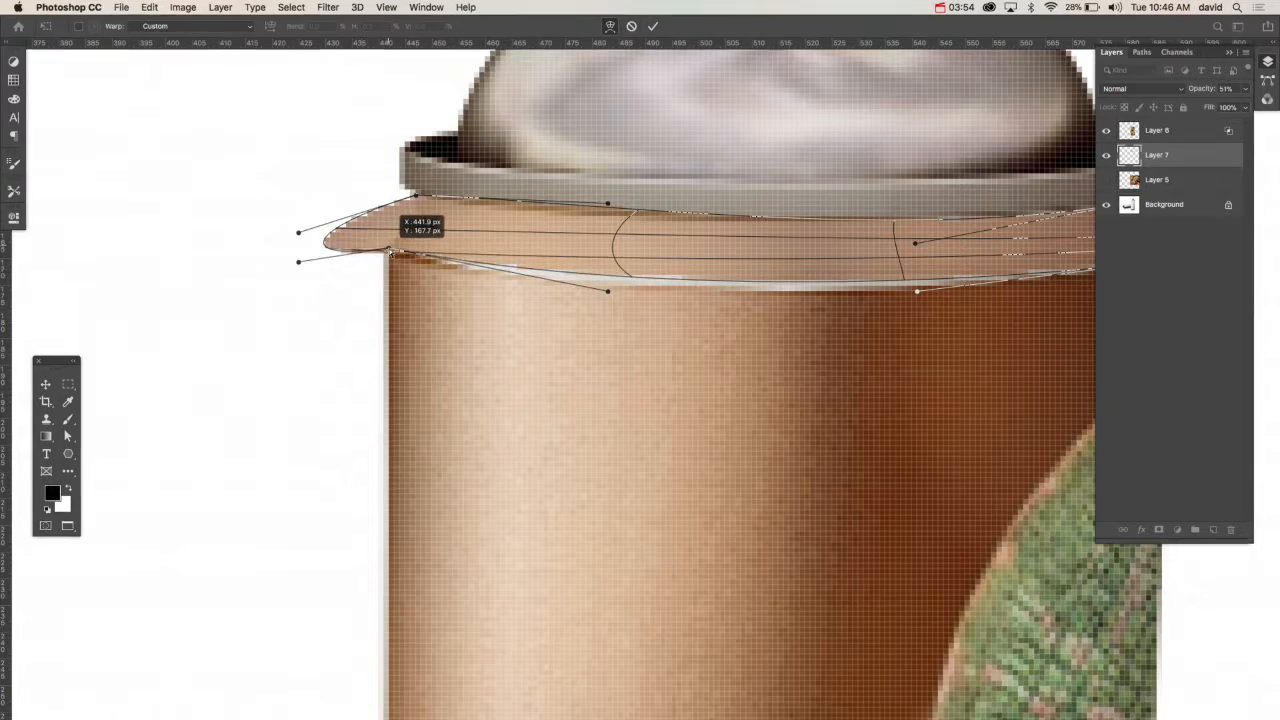
{"action": "left_click_drag", "start_coordinate": [300, 261], "coordinate": [426, 227]}
{"action": "left_click_drag", "start_coordinate": [332, 253], "coordinate": [398, 232]}
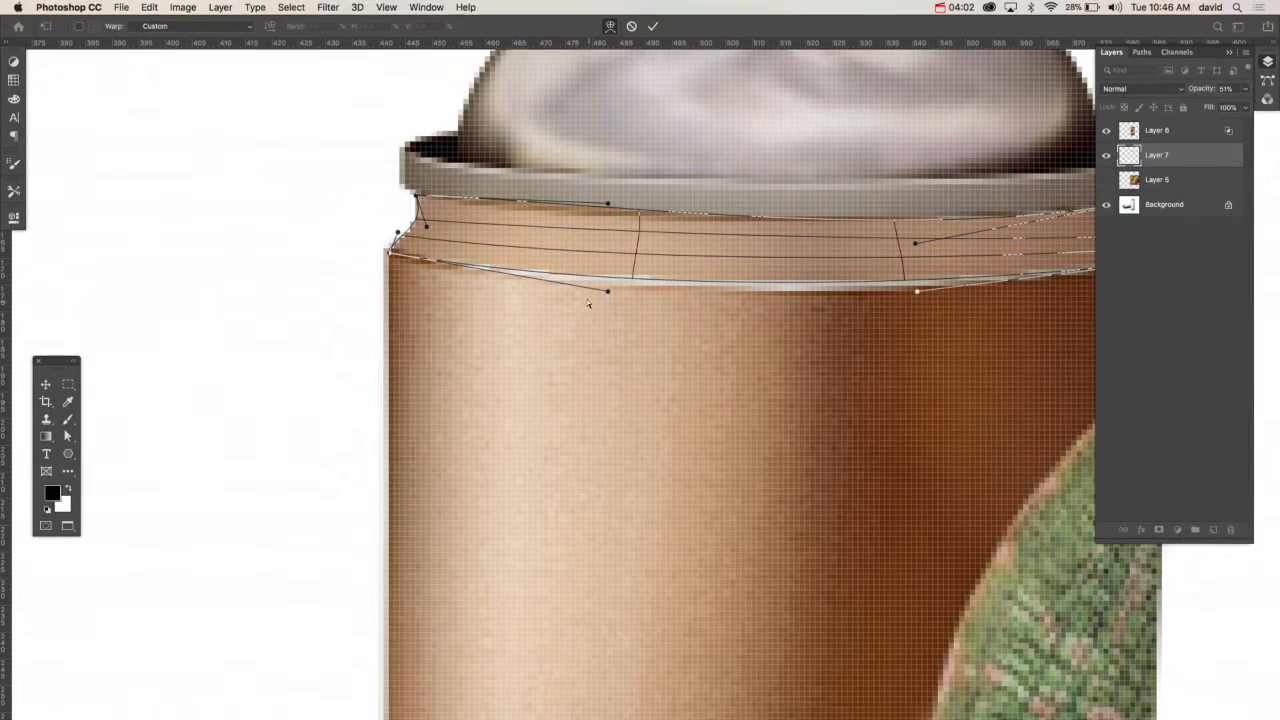
- Curve the strip's lower edge to meet Layer 6, refine its upper edge under the rim, and apply the warp
{"action": "left_click_drag", "start_coordinate": [607, 291], "coordinate": [607, 312]}
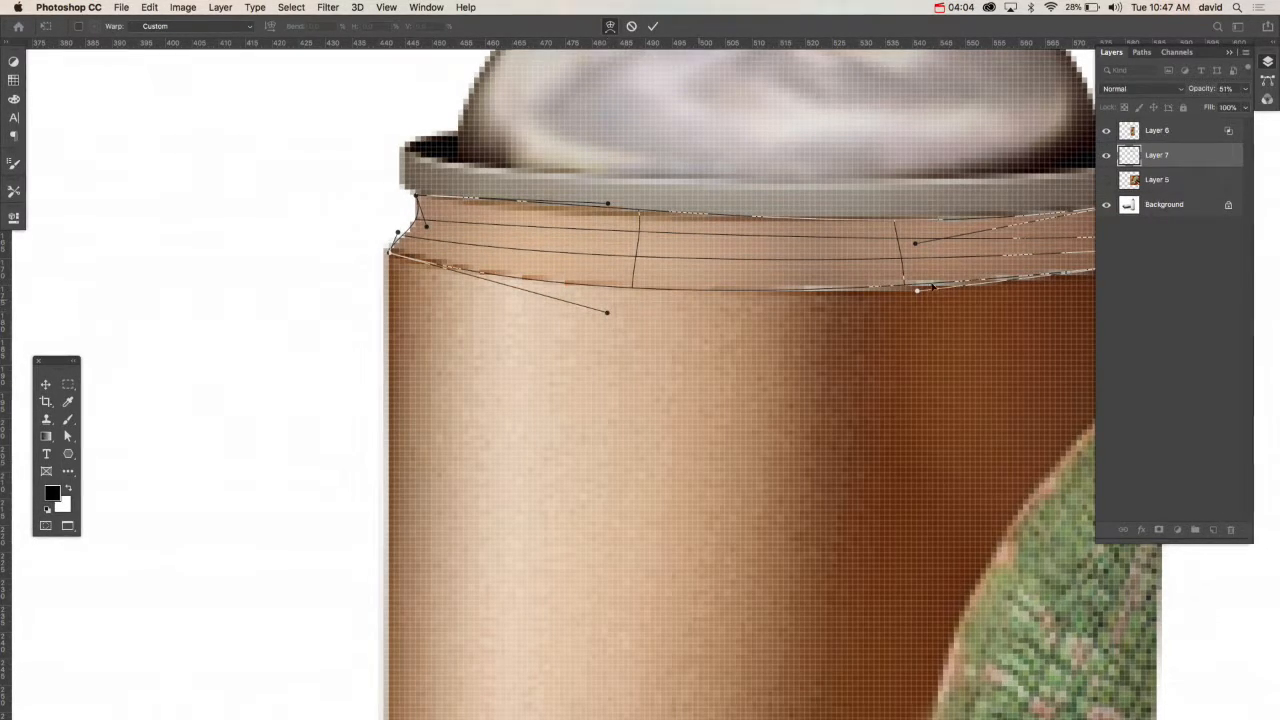
{"action": "left_click_drag", "start_coordinate": [919, 291], "coordinate": [935, 302]}
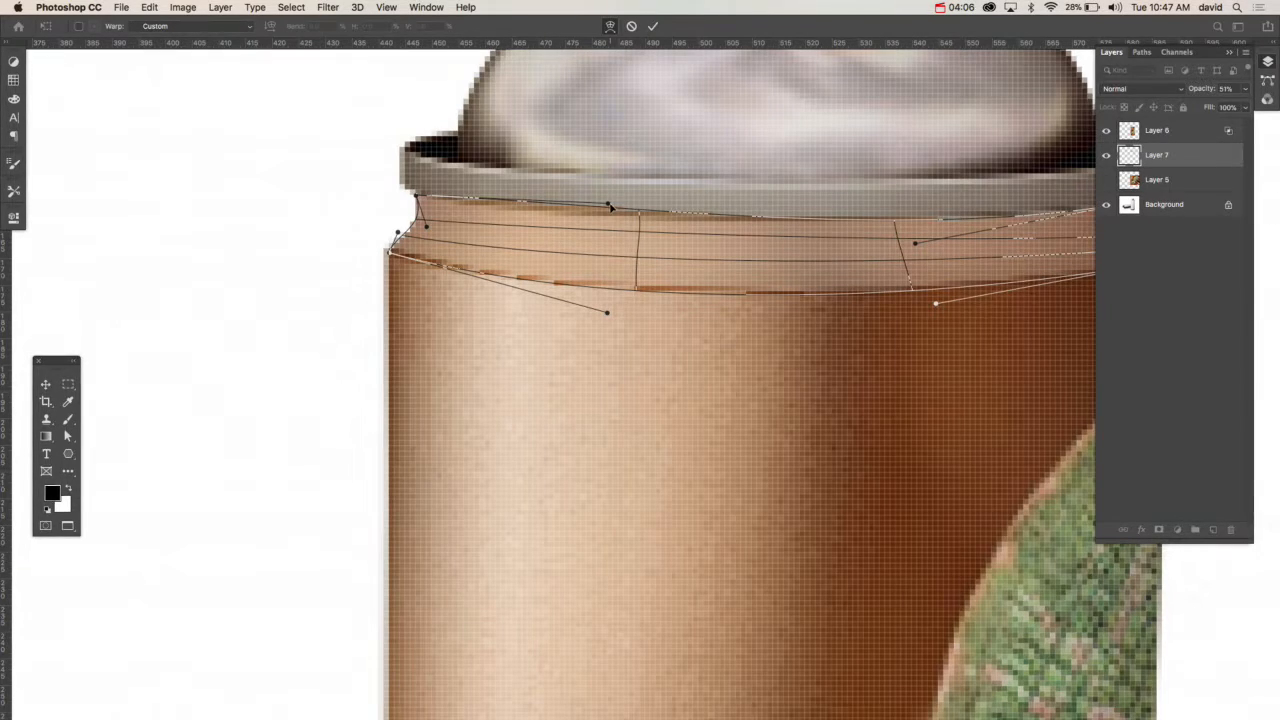
{"action": "left_click_drag", "start_coordinate": [610, 207], "coordinate": [586, 216]}
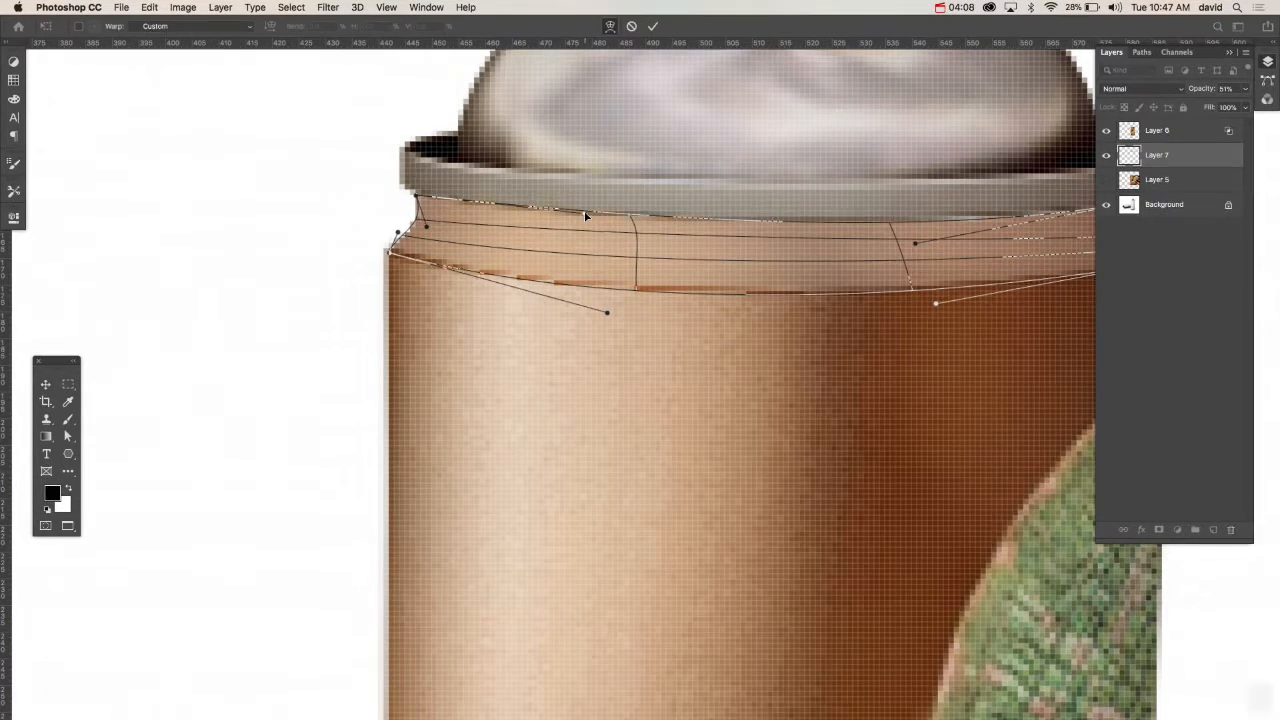
{"action": "key", "text": "Return"}
{"action": "key", "text": "super+0"}
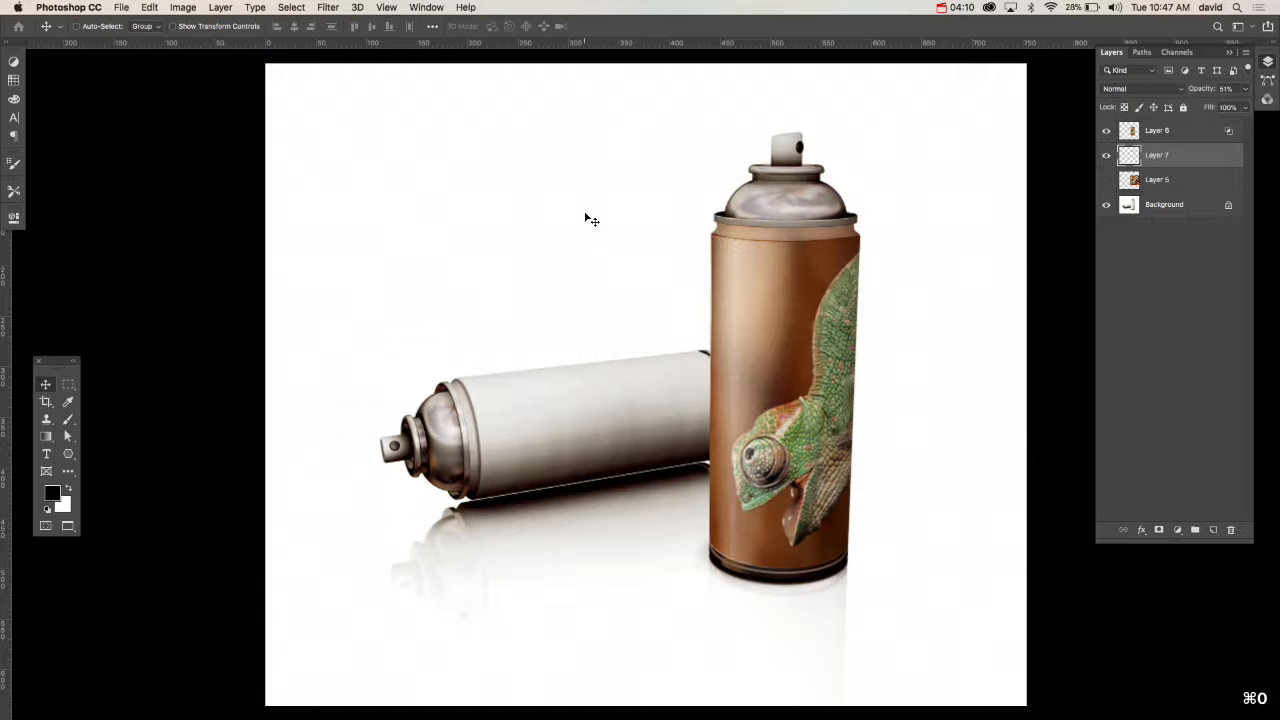
- Restore Layer 7's opacity to 100% and set its blend mode to Multiply
{"action": "key", "text": "v"}
{"action": "key", "text": "0"}
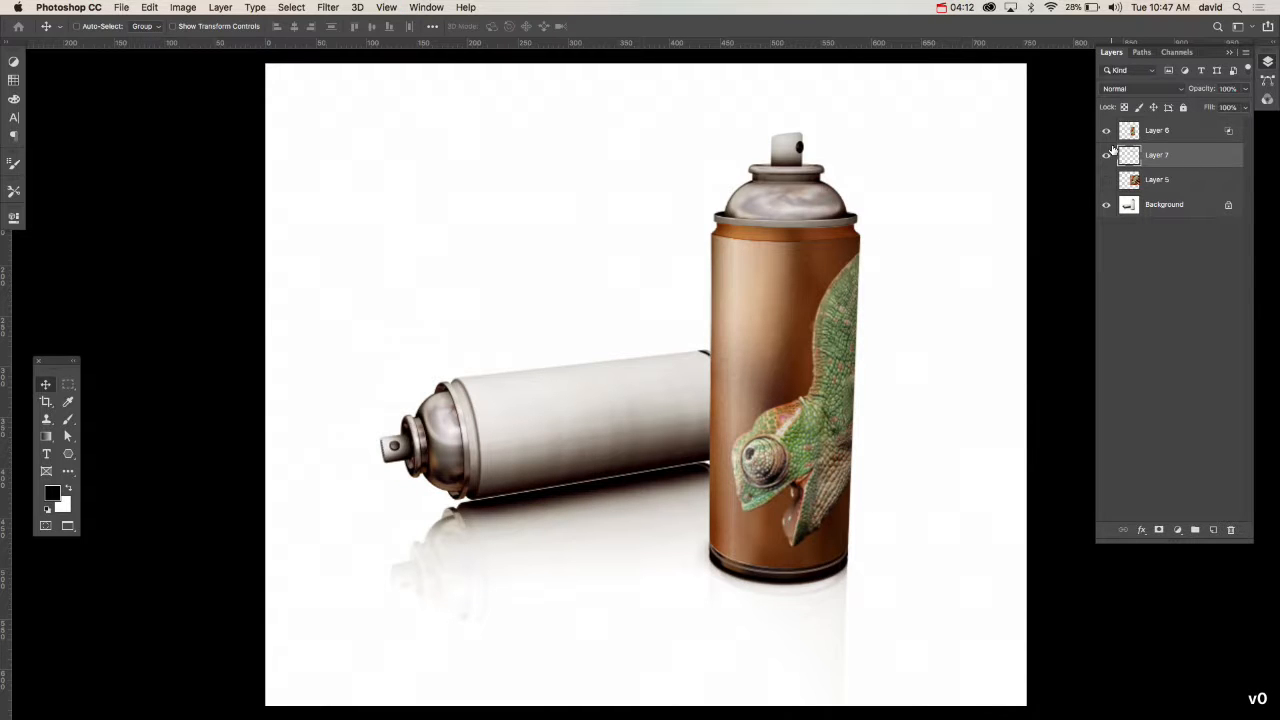
{"action": "key", "text": "space"}
{"action": "left_click_drag", "start_coordinate": [946, 288], "coordinate": [876, 304]}
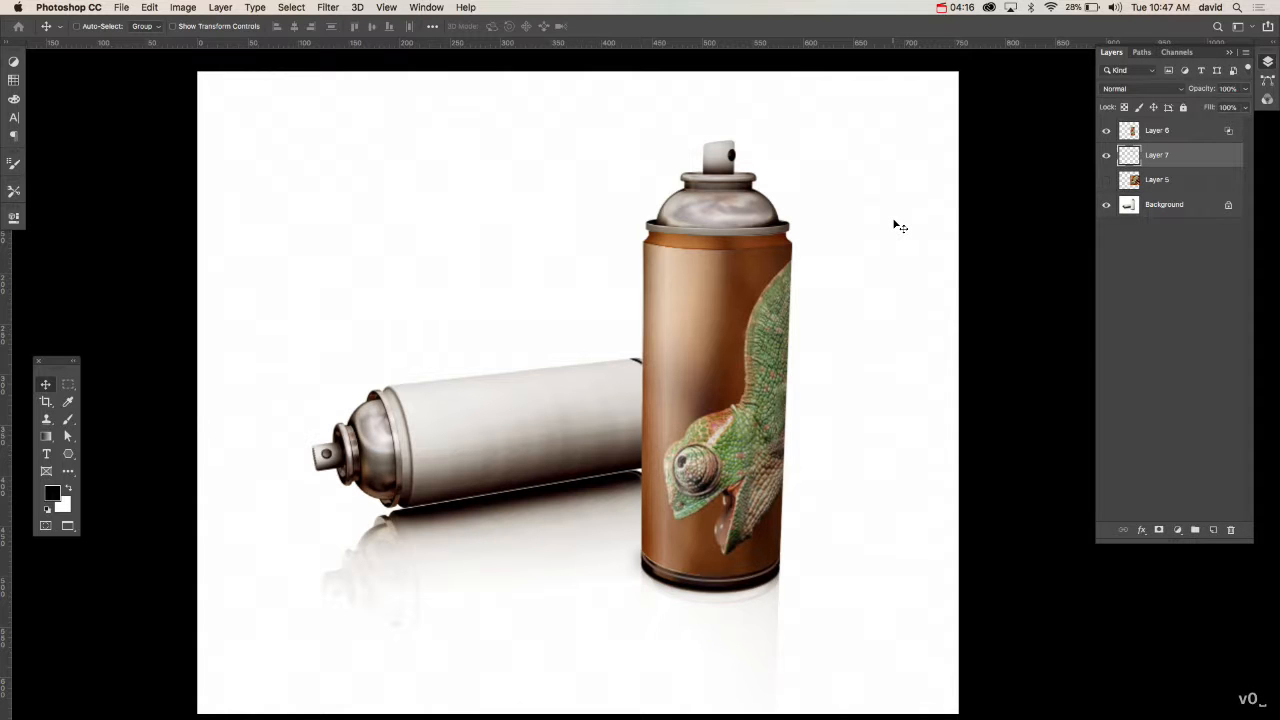
{"action": "left_click", "coordinate": [1140, 88]}
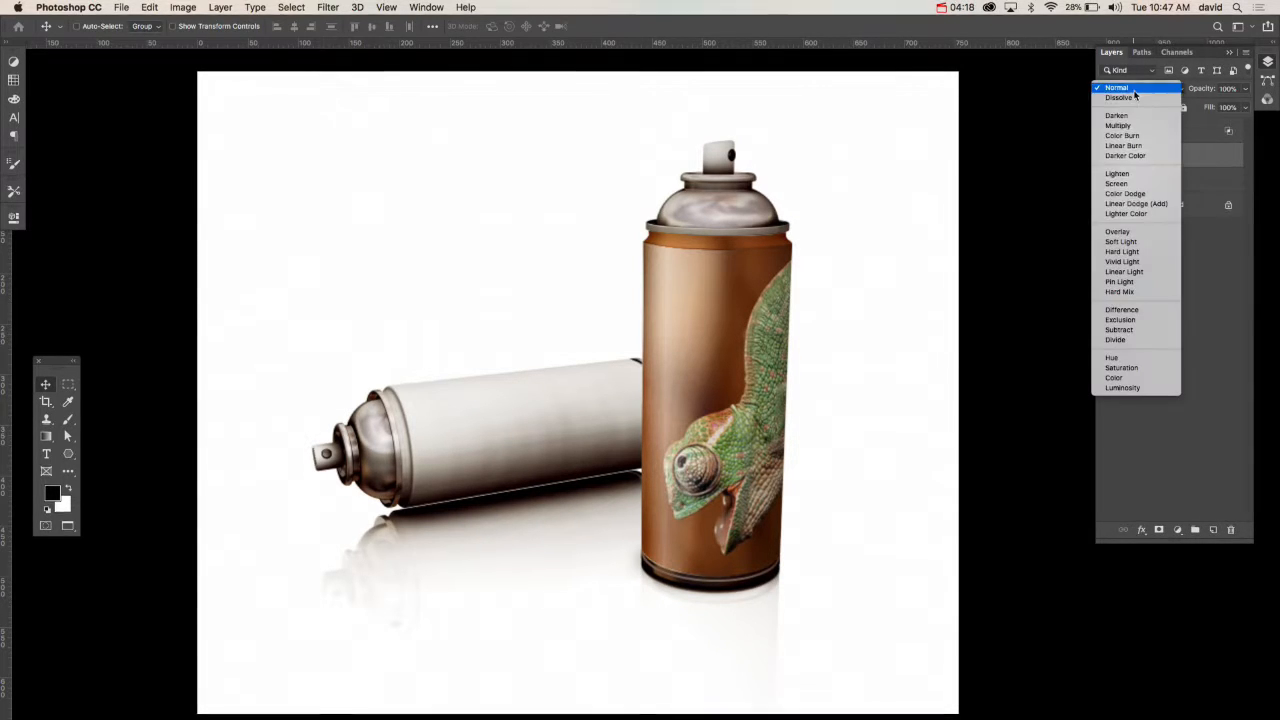
{"action": "left_click", "coordinate": [1118, 125]}
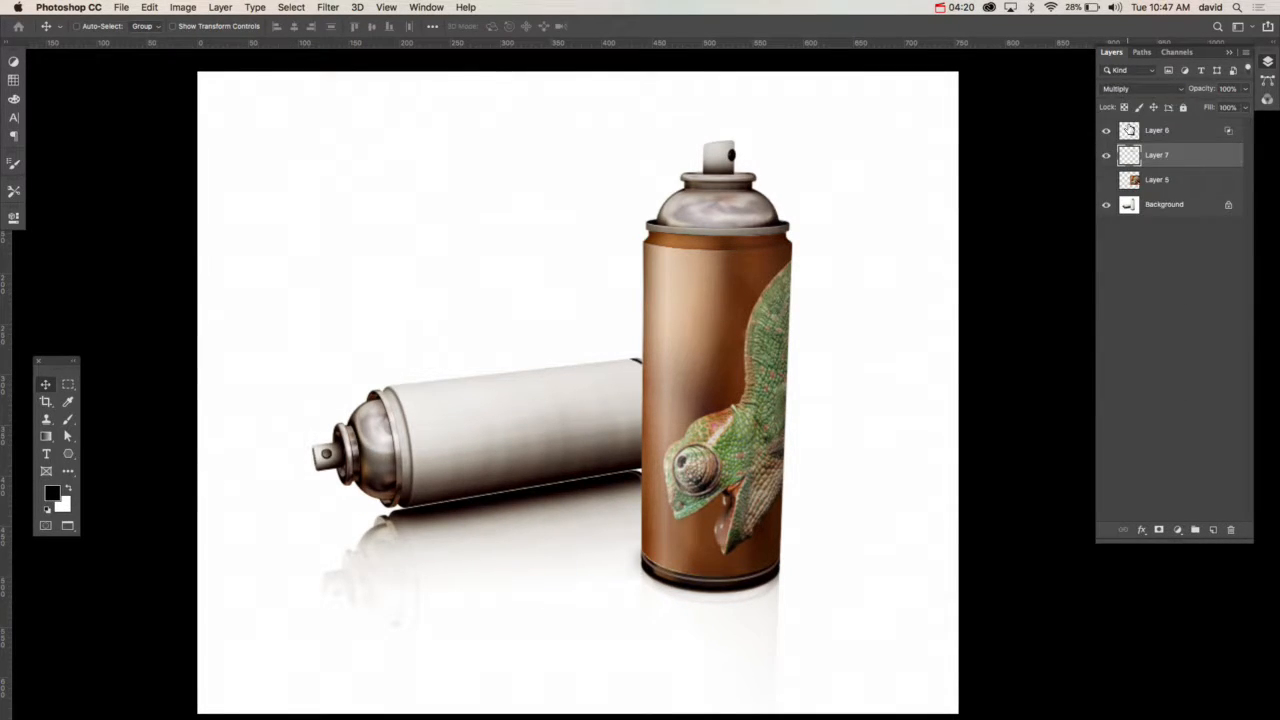
- Split Layer 7's This Layer Blend If sliders to 0/60 for the shadows and 163/255 for the highlights
{"action": "double_click", "coordinate": [1226, 161]}
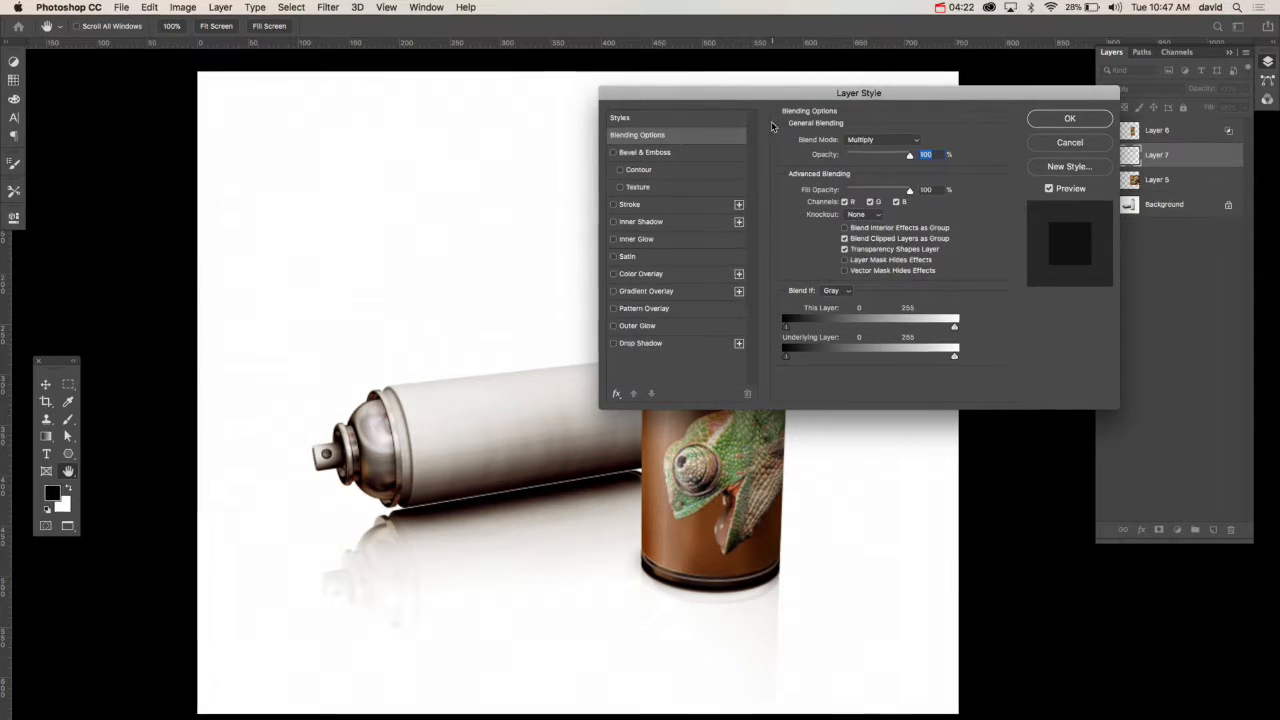
{"action": "left_click_drag", "start_coordinate": [700, 92], "coordinate": [930, 129]}
{"action": "left_click_drag", "start_coordinate": [1015, 364], "coordinate": [1057, 369]}
{"action": "left_click_drag", "start_coordinate": [1185, 367], "coordinate": [1123, 370]}
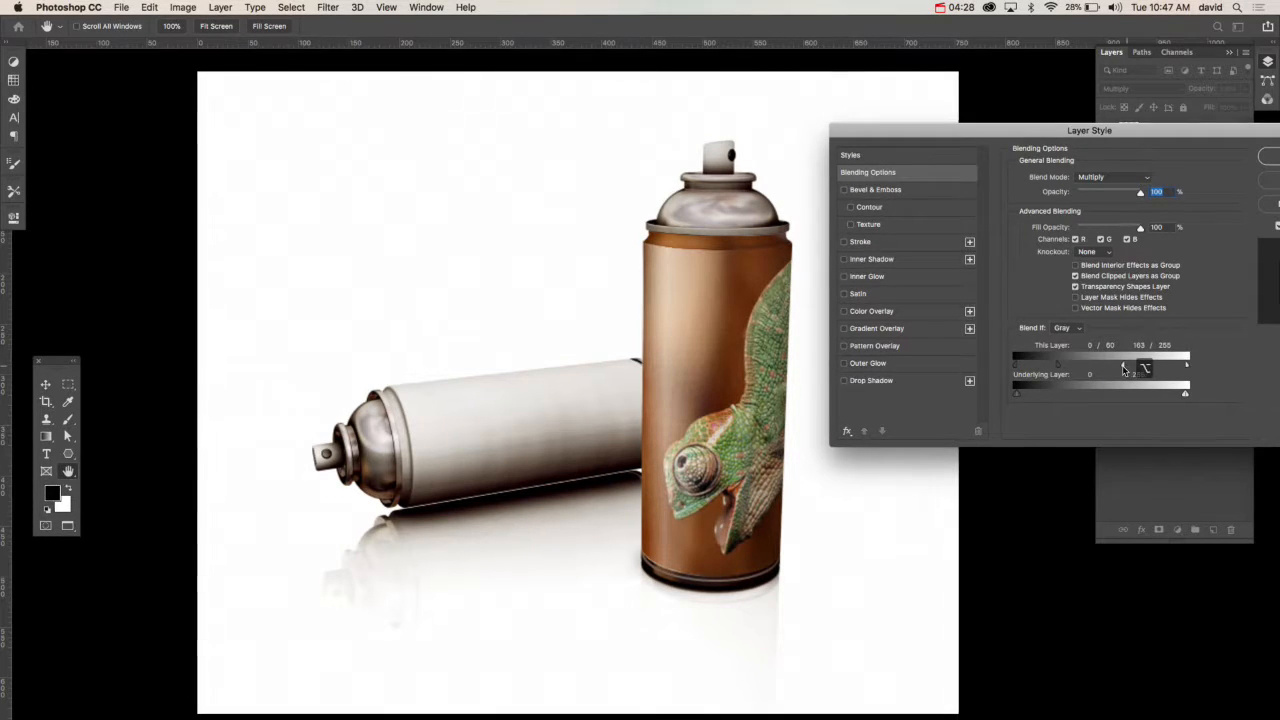
{"action": "left_click", "coordinate": [1270, 155]}
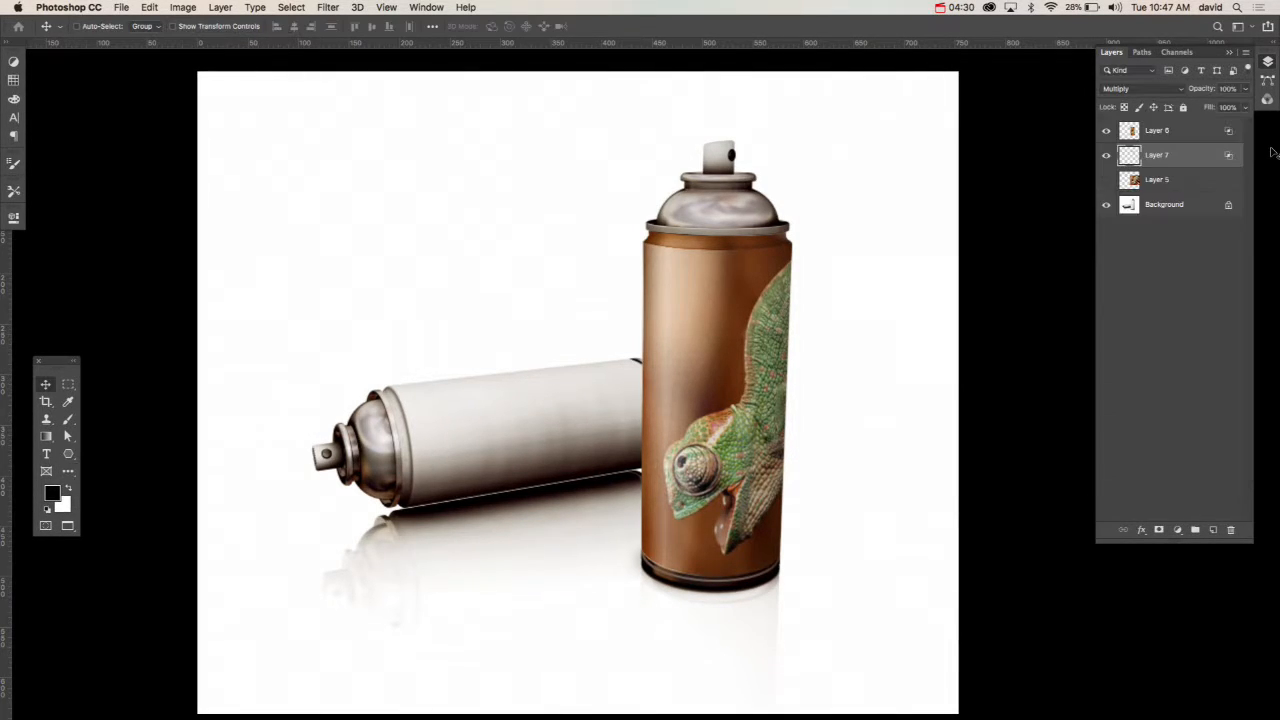
{"action": "key", "text": "v"}
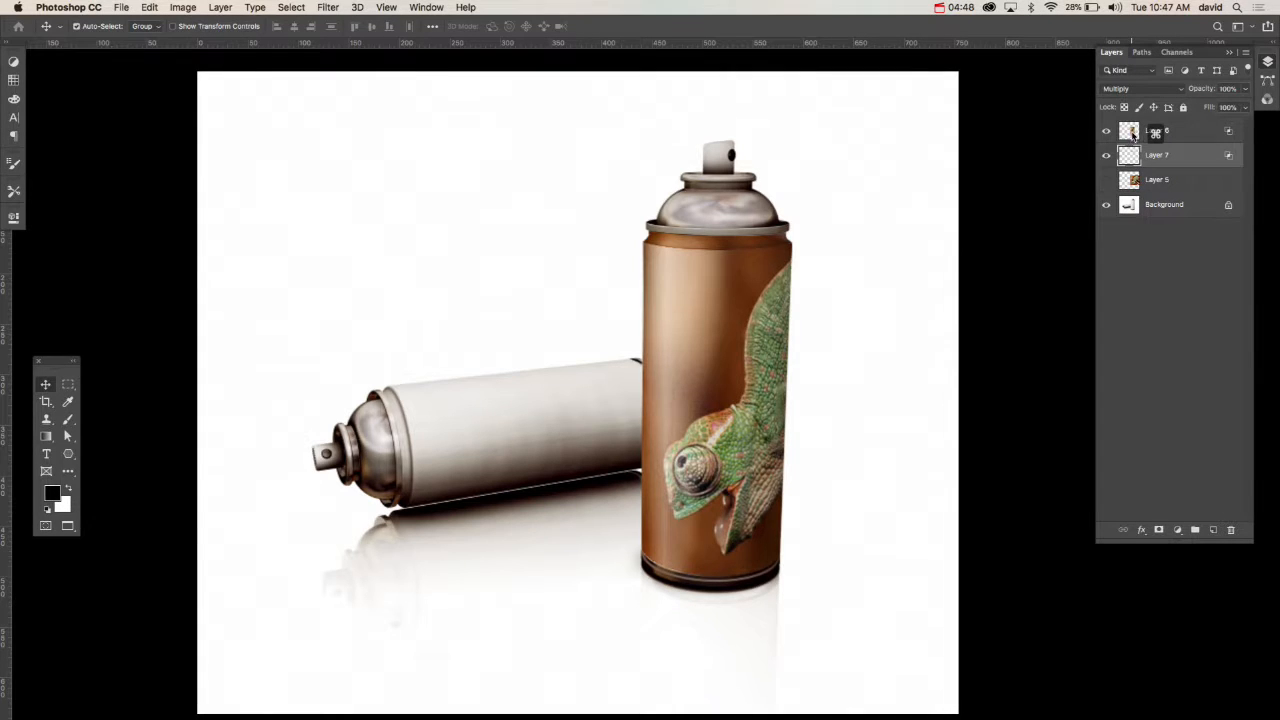
- Add a new layer above Layer 6 with a mask made from Layer 6's outline, and inspect the mask
{"action": "left_click", "coordinate": [1133, 133], "text": "ctrl"}
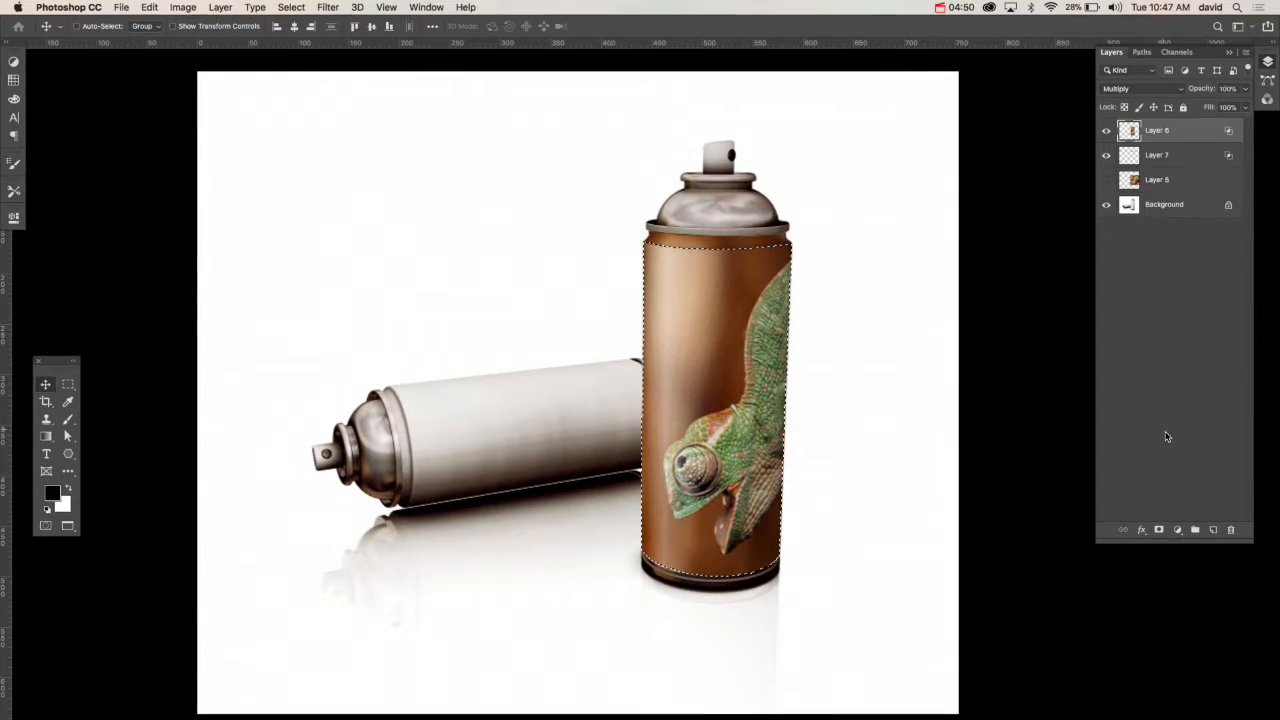
{"action": "left_click", "coordinate": [1213, 530]}
{"action": "left_click", "coordinate": [1158, 530]}
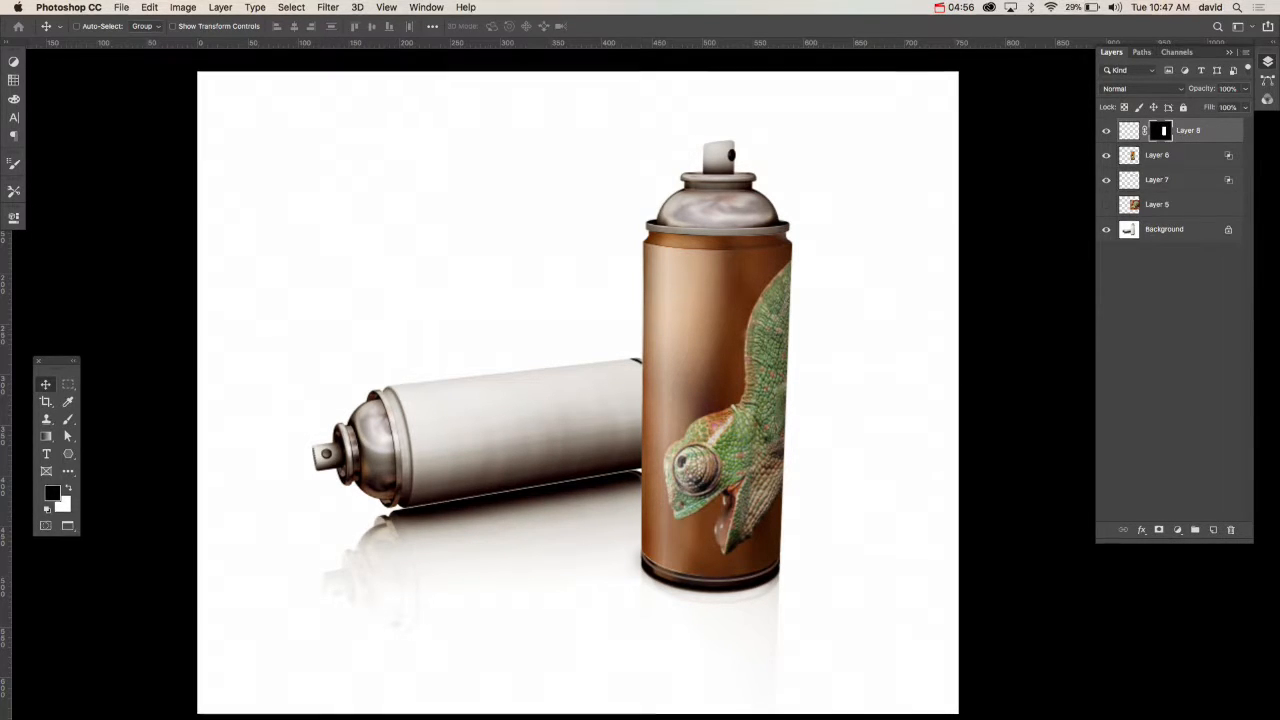
{"action": "left_click", "coordinate": [1162, 131], "text": "alt"}
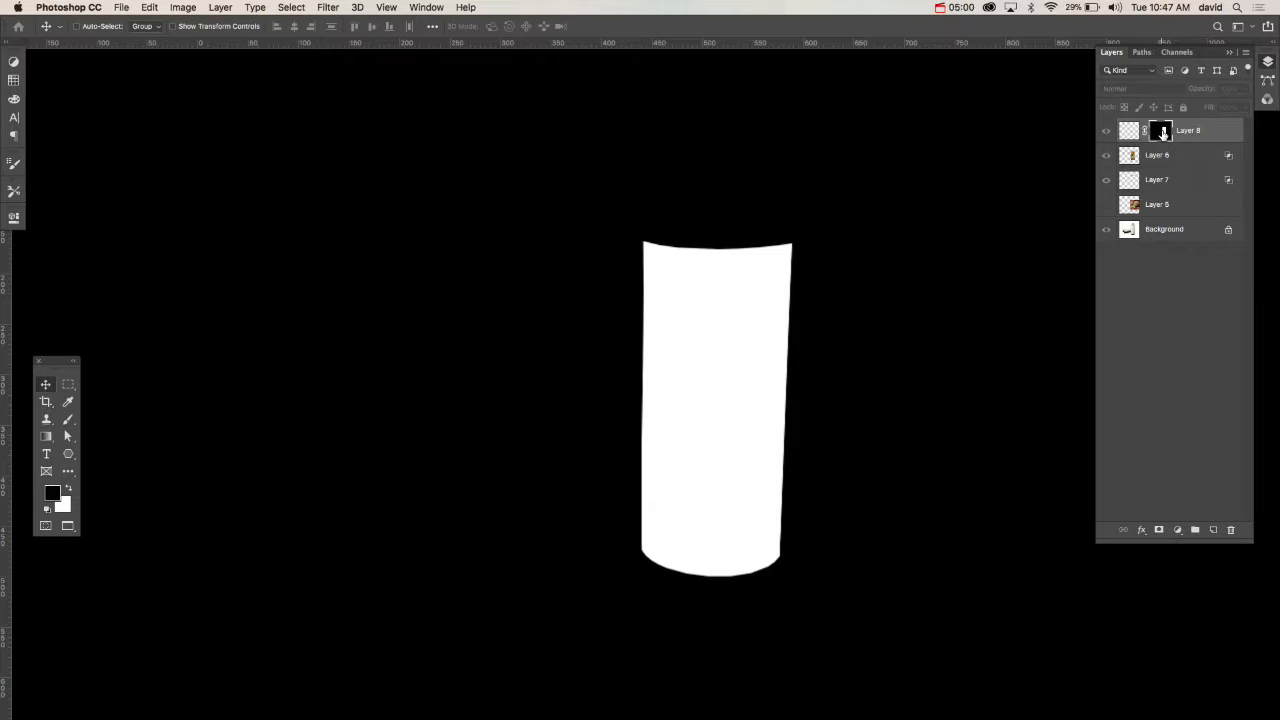
{"action": "left_click", "coordinate": [1162, 131], "text": "alt"}
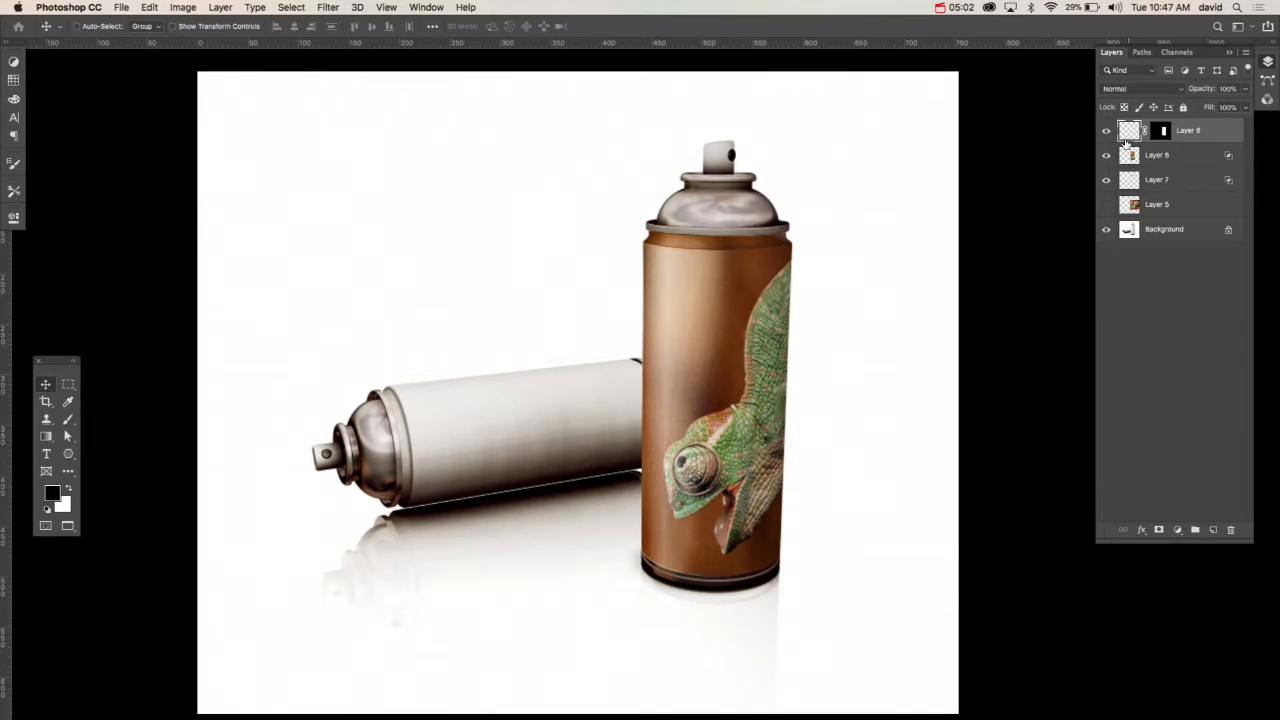
- Sample the brown near the can's upper right side and darken it as the foreground color for the Brush
{"action": "key", "text": "b"}
{"action": "key", "text": "o"}
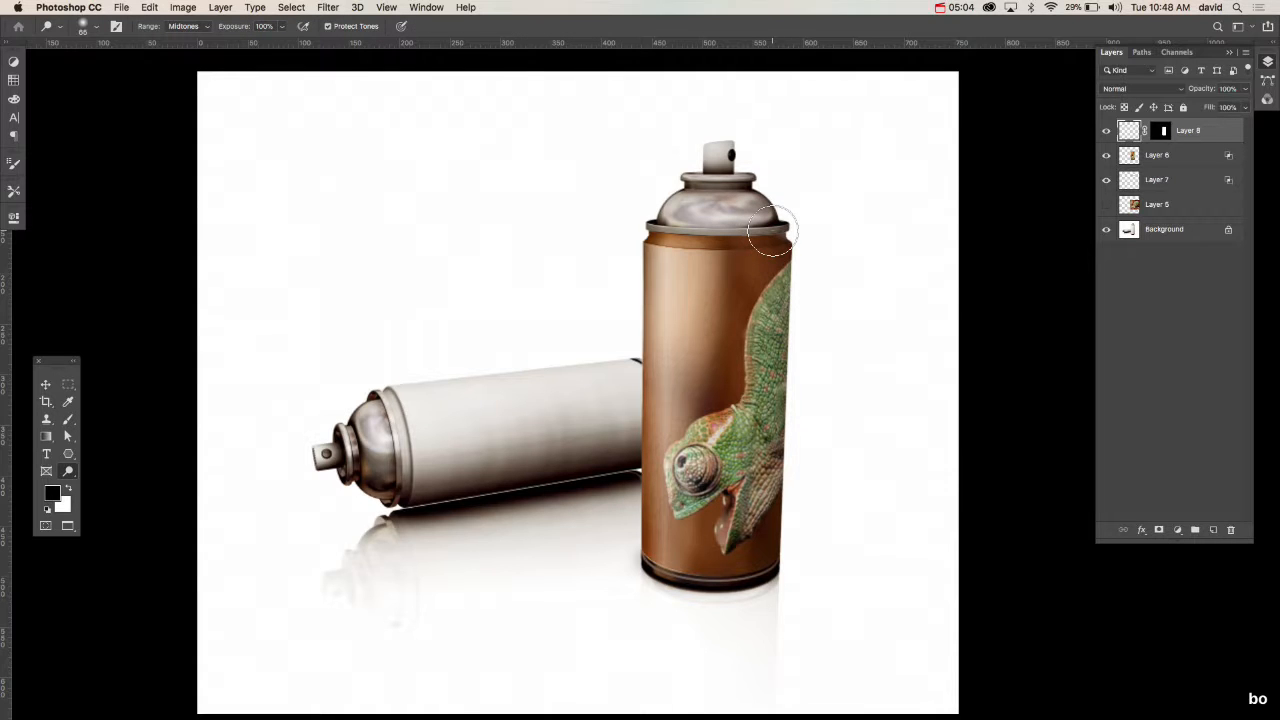
{"action": "key", "text": "i"}
{"action": "left_click", "coordinate": [762, 273]}
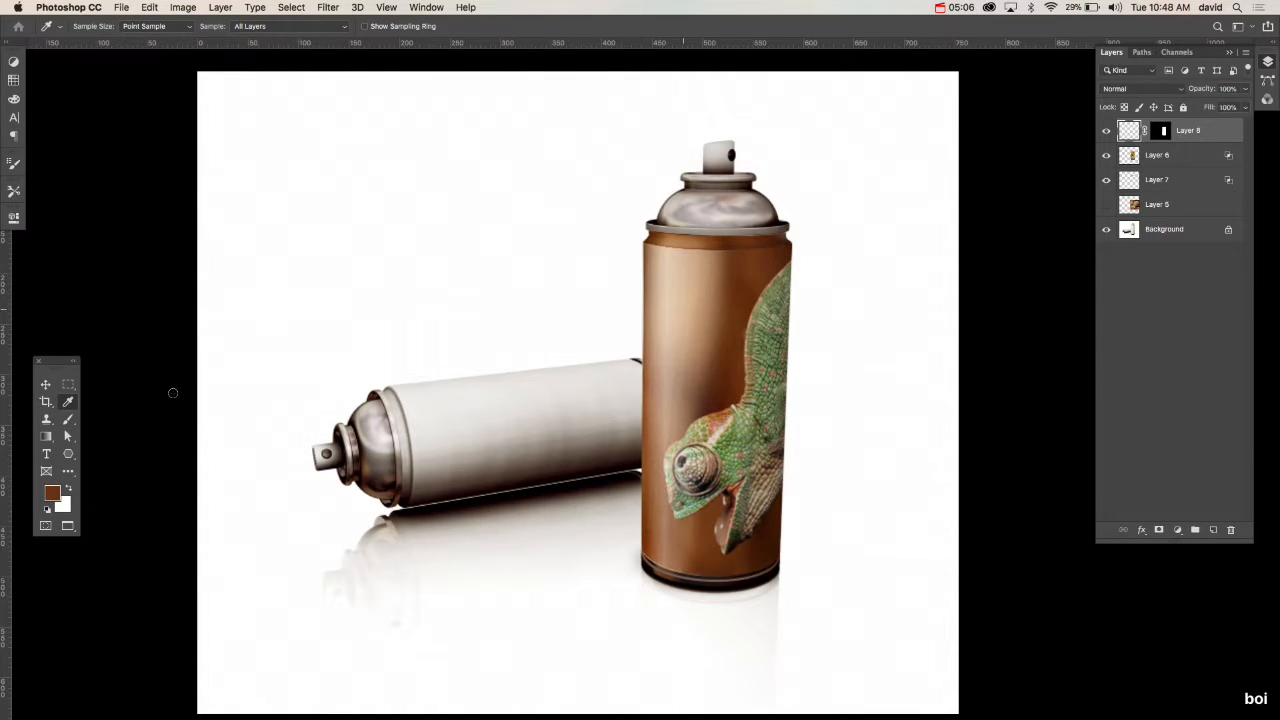
{"action": "left_click", "coordinate": [55, 494]}
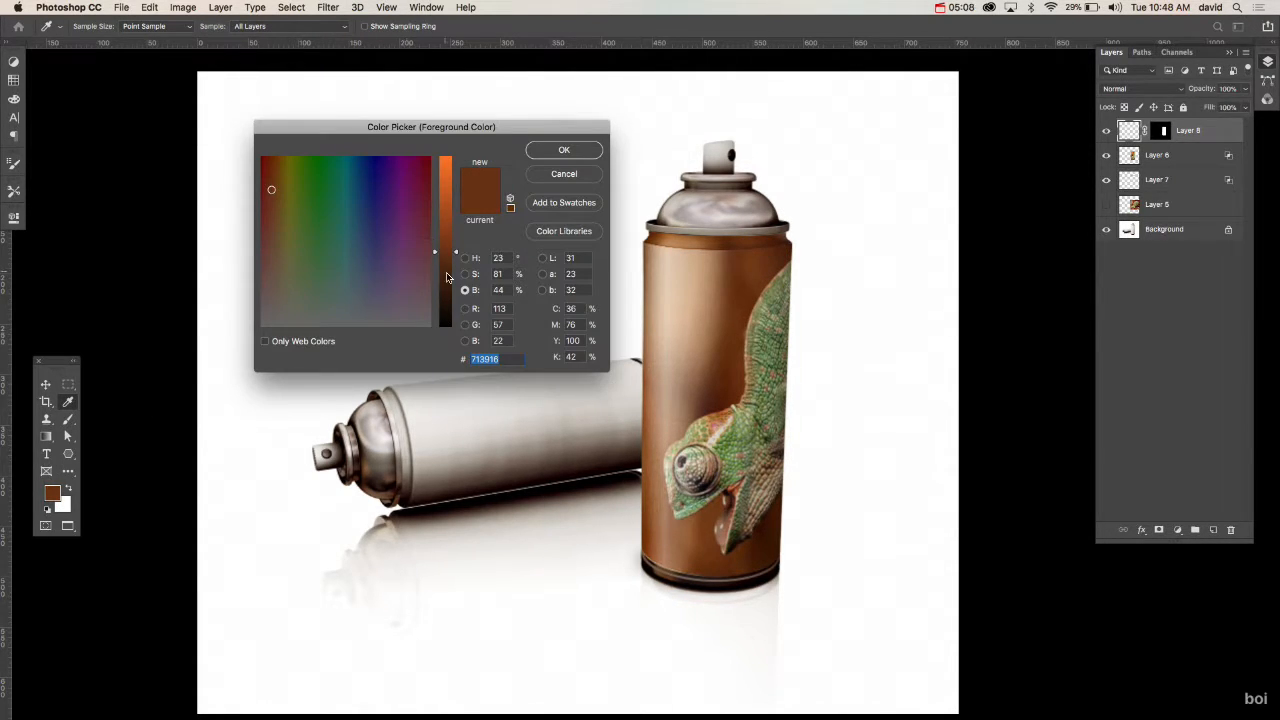
{"action": "left_click", "coordinate": [556, 153]}
{"action": "key", "text": "b"}
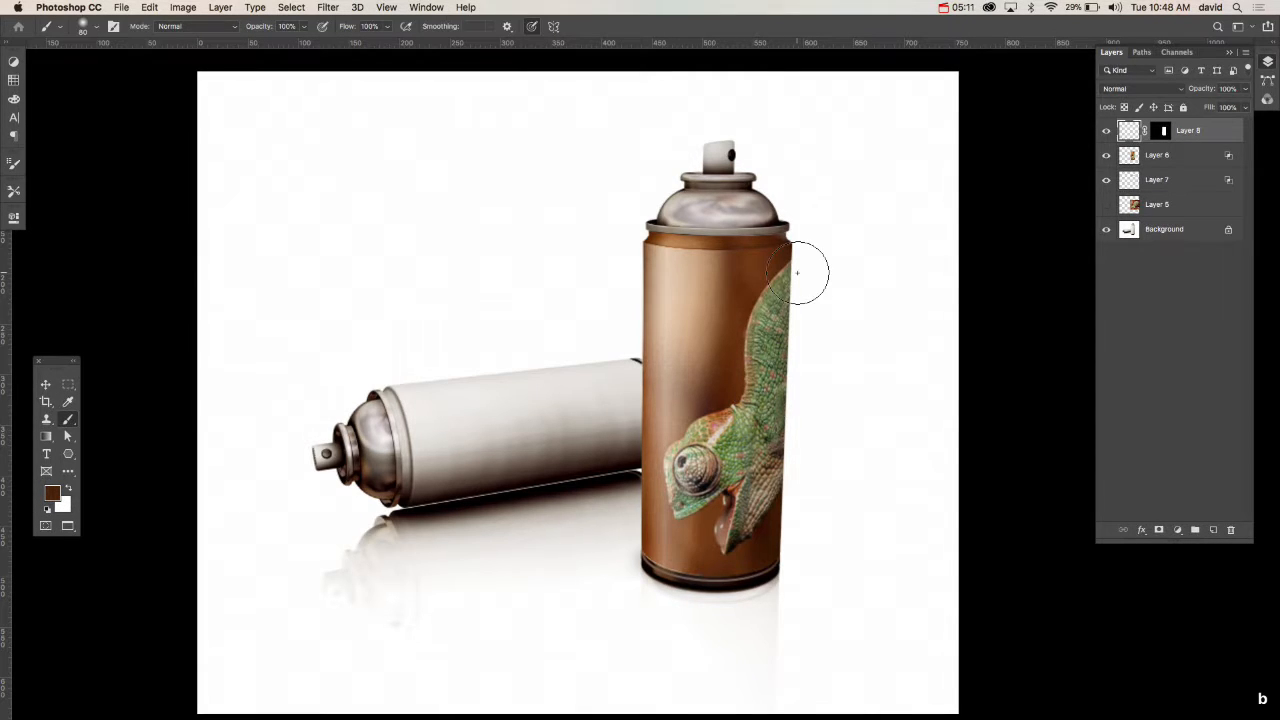
- Enlarge the brush and paint a dark brown shadow down the upright can's right side on Layer 8
{"action": "key", "text": "bracketright"}
{"action": "key", "text": "bracketright"}
{"action": "key", "text": "bracketright"}
{"action": "key", "text": "bracketright"}
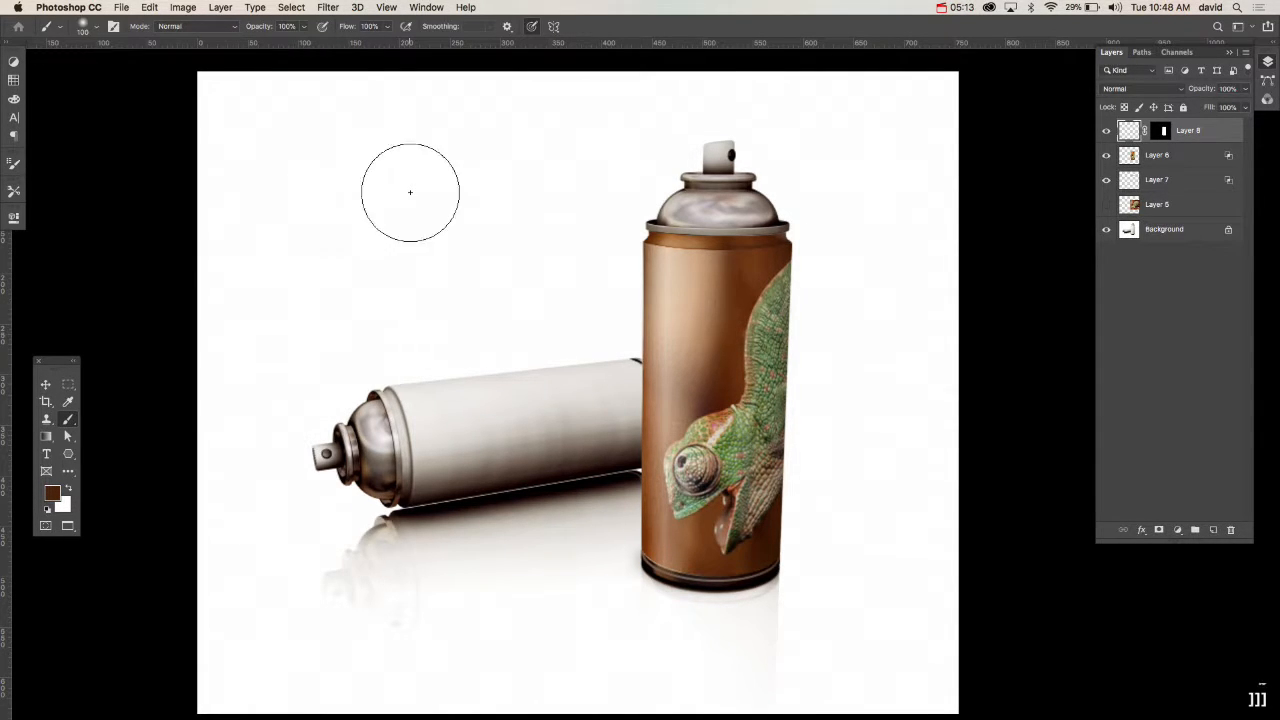
{"action": "mouse_move", "coordinate": [829, 229]}
{"action": "left_mouse_down"}
{"action": "mouse_move", "coordinate": [815, 584]}
{"action": "mouse_move", "coordinate": [818, 309]}
{"action": "mouse_move", "coordinate": [801, 575]}
{"action": "mouse_move", "coordinate": [823, 209]}
{"action": "left_mouse_up"}
{"action": "key", "text": "v"}
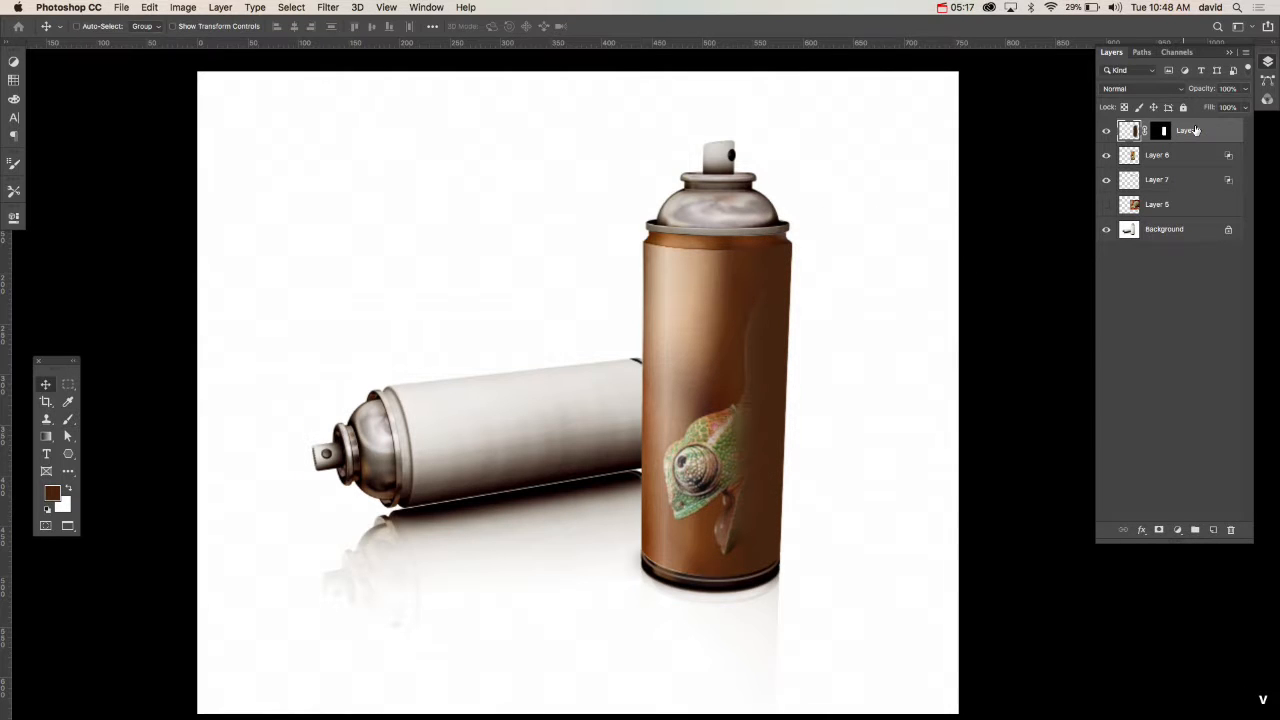
- Set Layer 8's blend mode to Multiply and lower its opacity to 37%
{"action": "left_click", "coordinate": [1149, 90]}
{"action": "left_click", "coordinate": [1141, 127]}
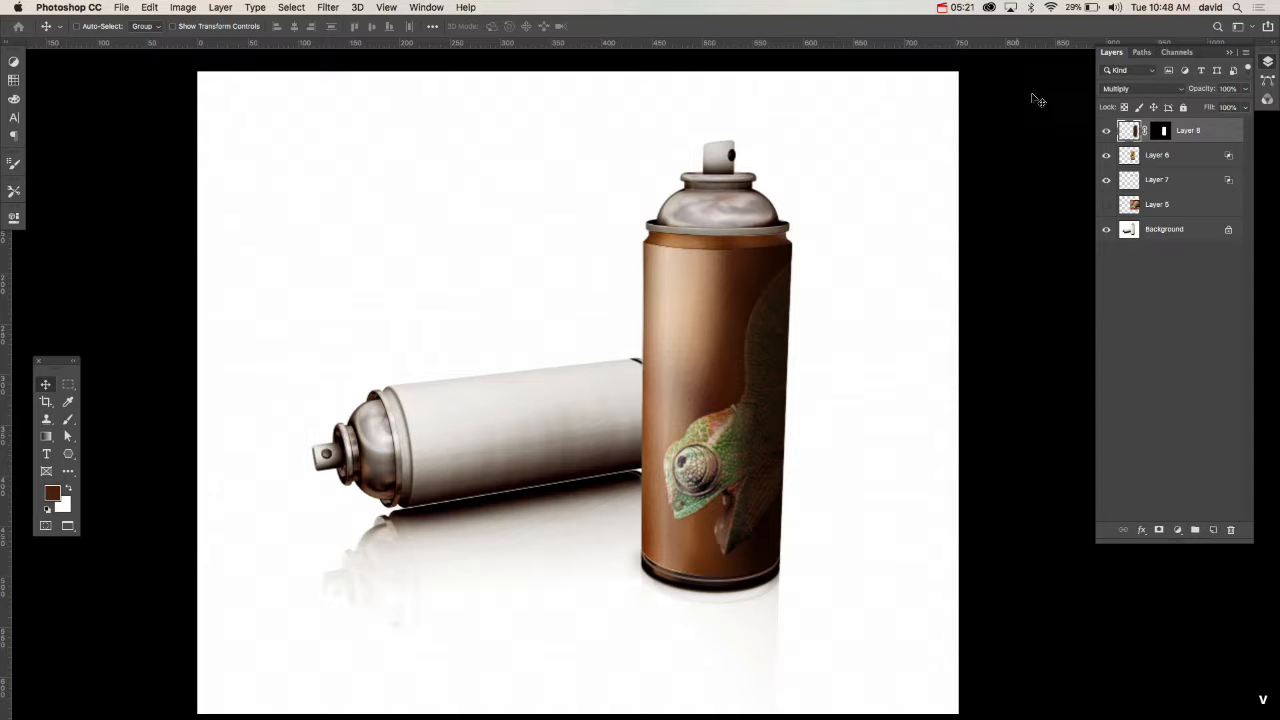
{"action": "left_click_drag", "start_coordinate": [1203, 91], "coordinate": [1178, 93]}
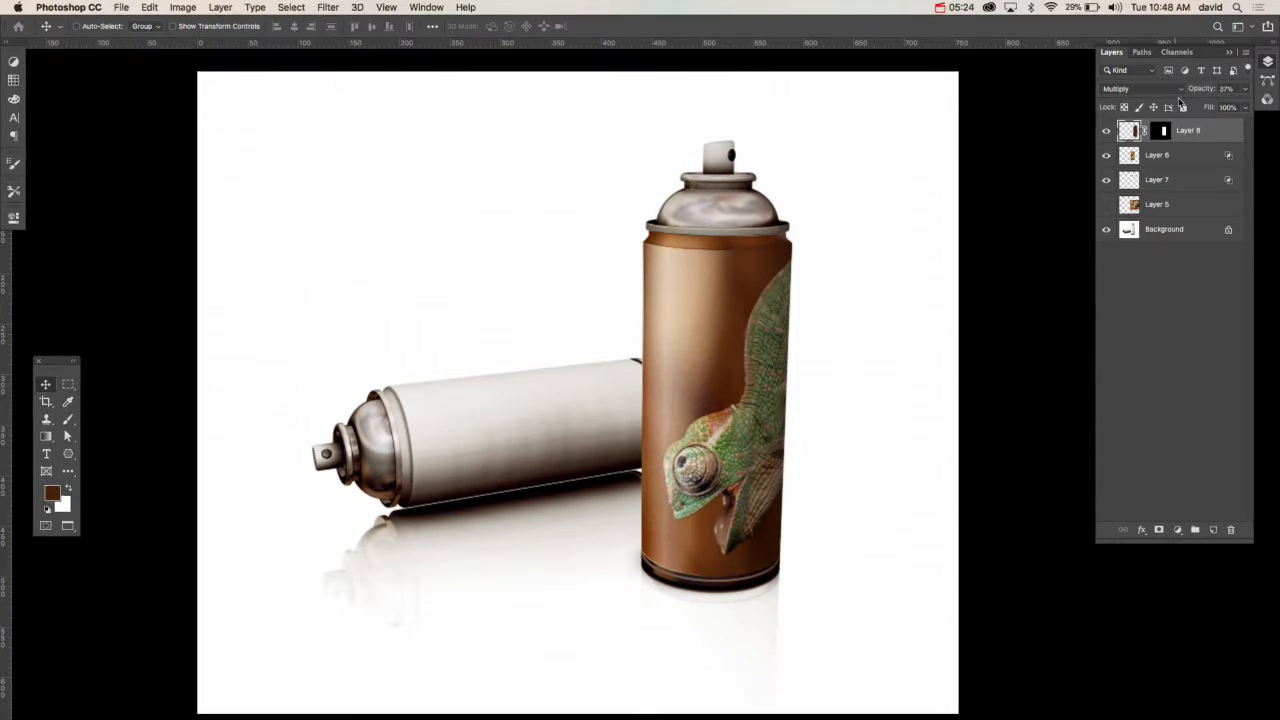